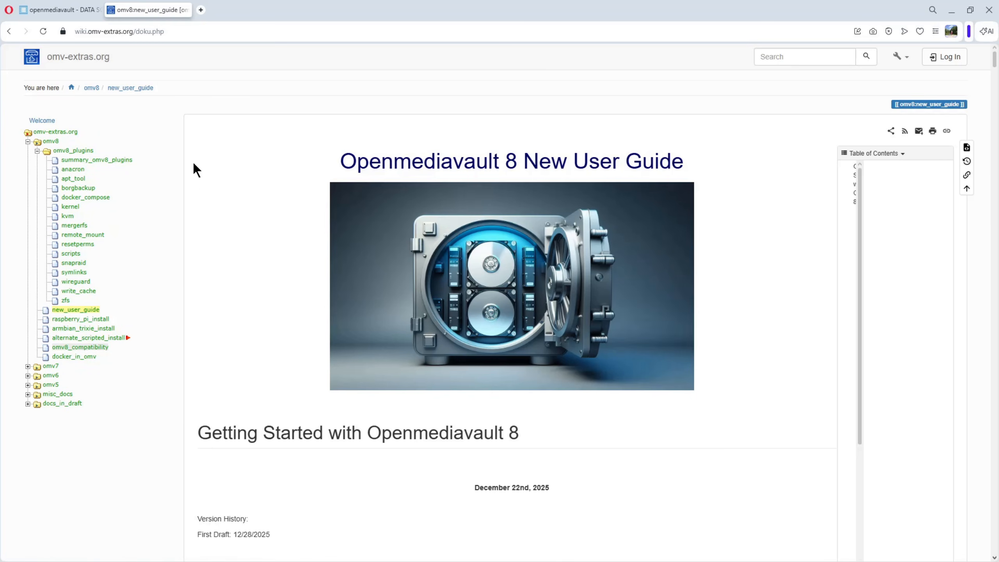
Download the latest stable openmediavault ISO image from the openmediavault website and check its download progress.
{"action": "left_click", "coordinate": [74, 14]}
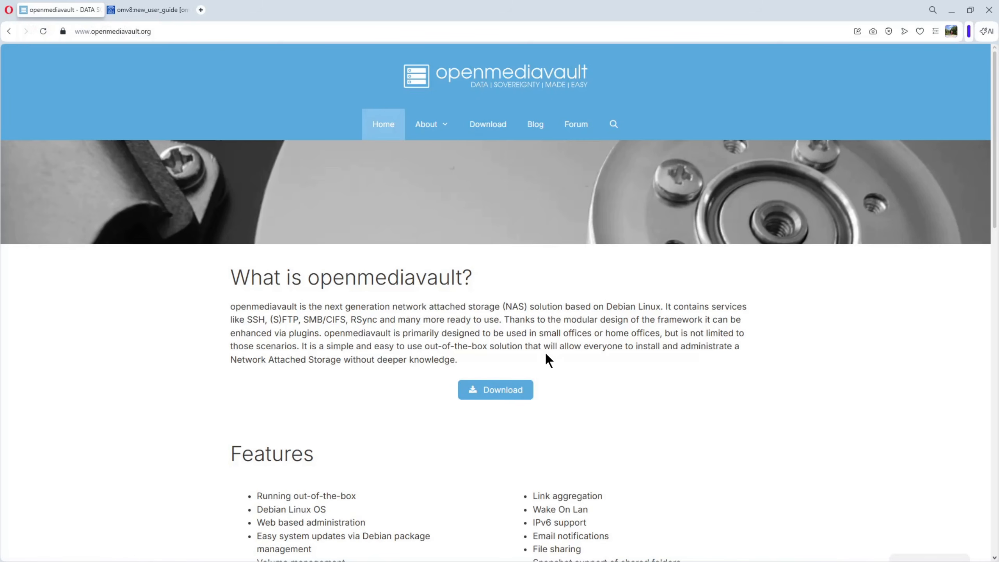
{"action": "left_click", "coordinate": [500, 393]}
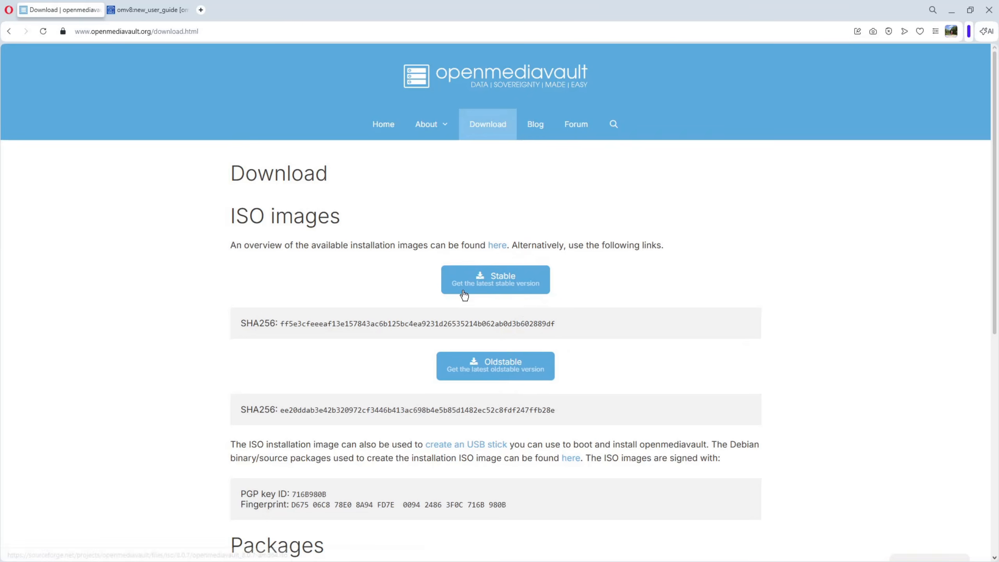
{"action": "left_click", "coordinate": [502, 284]}
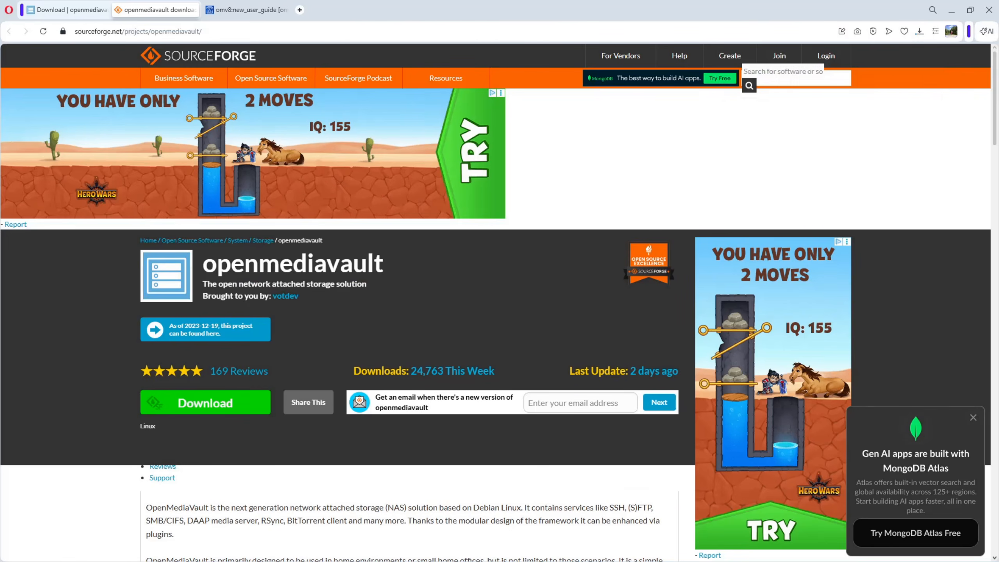
{"action": "left_click", "coordinate": [919, 33]}
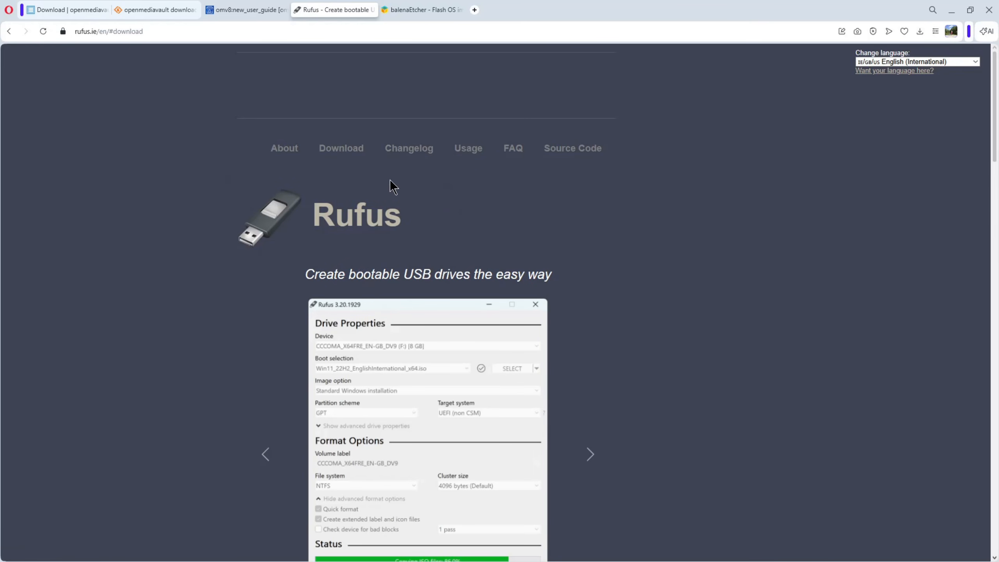
View the available downloads for Rufus and balenaEtcher on their websites.
{"action": "left_click", "coordinate": [348, 151]}
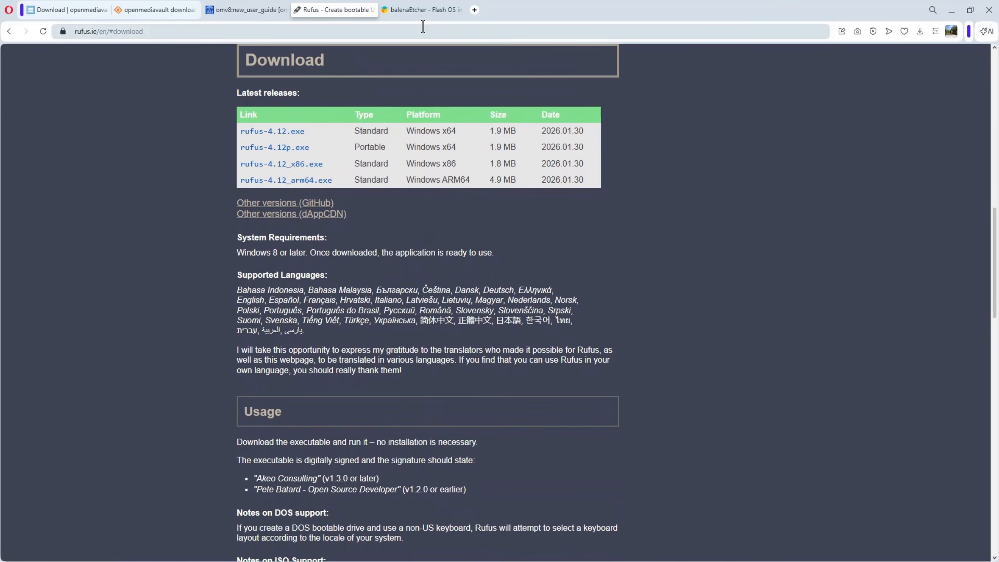
{"action": "left_click", "coordinate": [420, 11]}
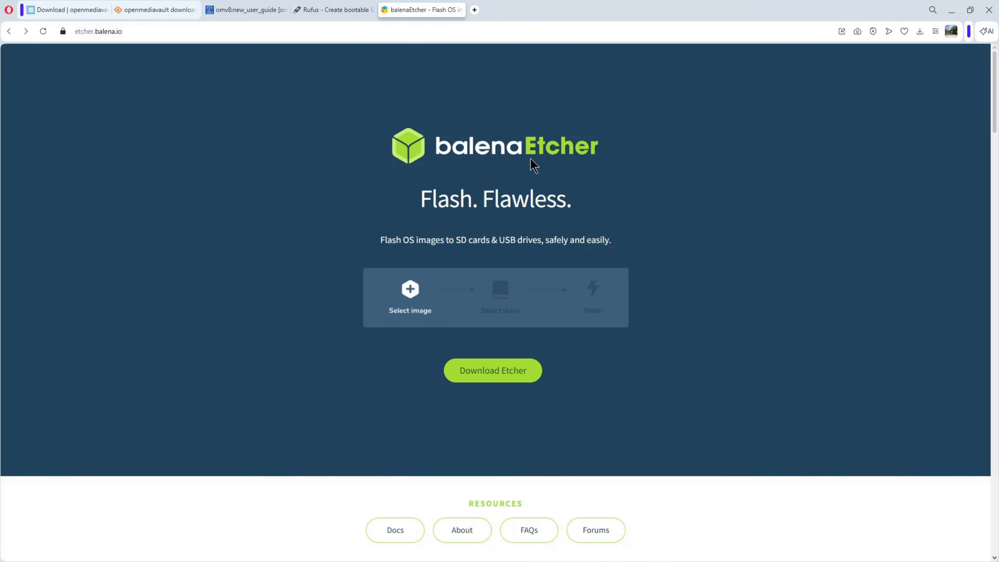
{"action": "left_click", "coordinate": [495, 370]}
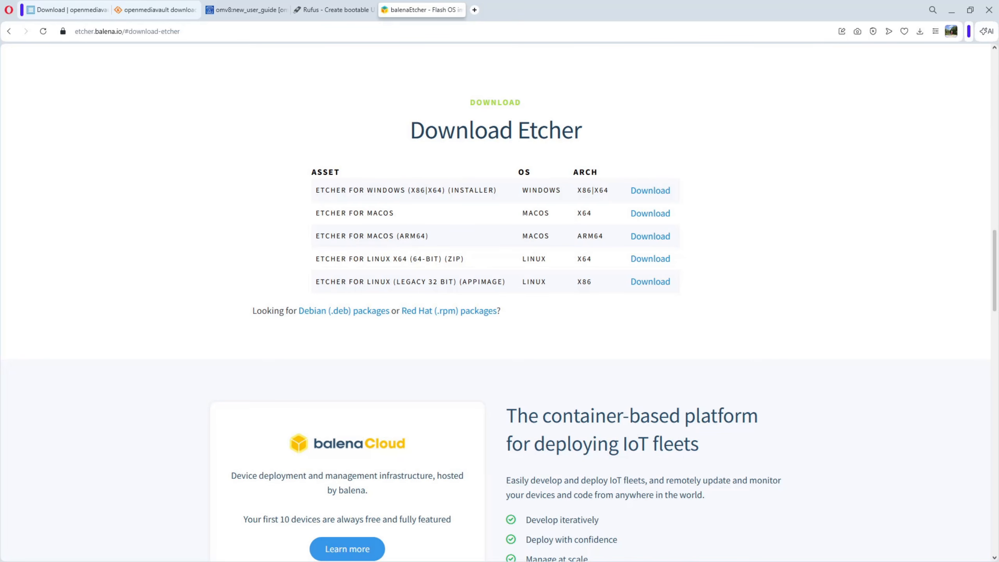
In Rufus, load openmediavault_8.0.7-amd64.iso for the 16 GB USB drive and start the write with DD Image mode selected.
{"action": "left_click_drag", "start_coordinate": [816, 125], "coordinate": [232, 78]}
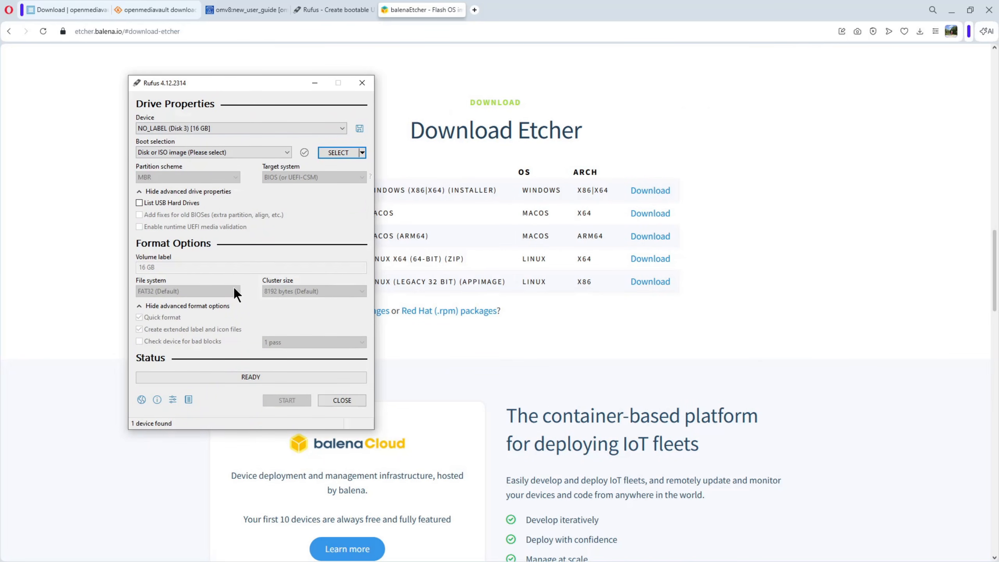
{"action": "left_click_drag", "start_coordinate": [667, 75], "coordinate": [706, 71]}
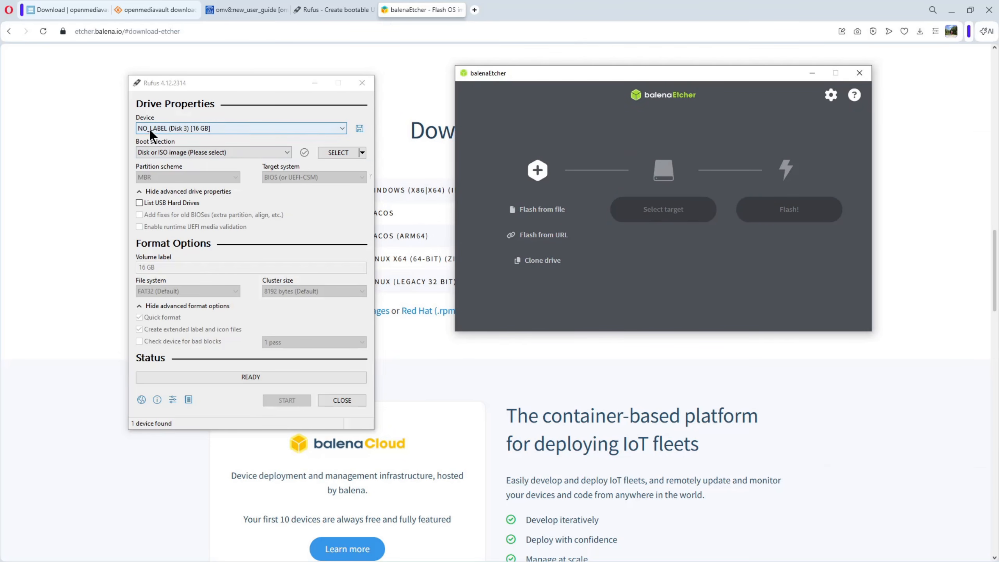
{"action": "left_click", "coordinate": [334, 153]}
{"action": "left_click", "coordinate": [216, 163]}
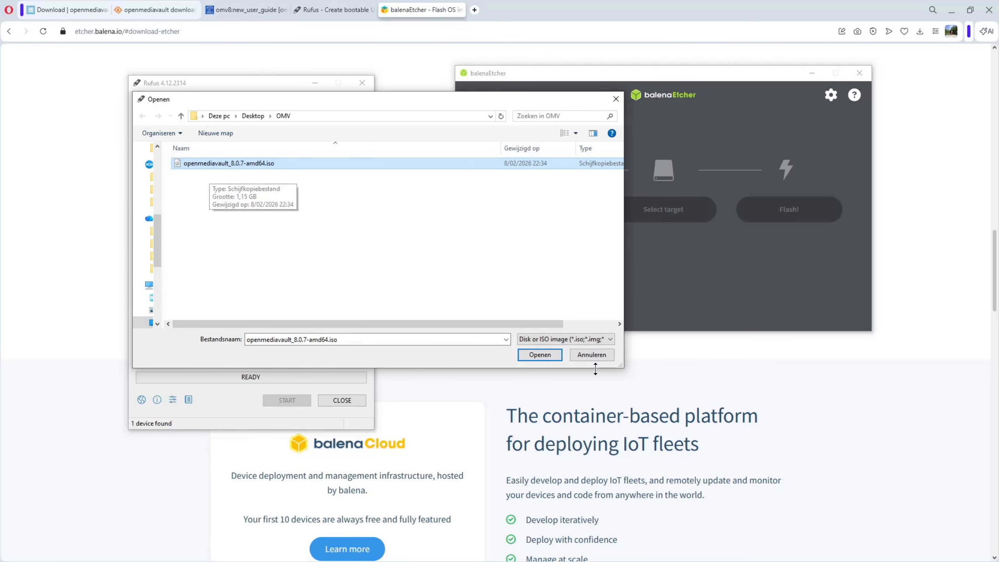
{"action": "left_click", "coordinate": [535, 356]}
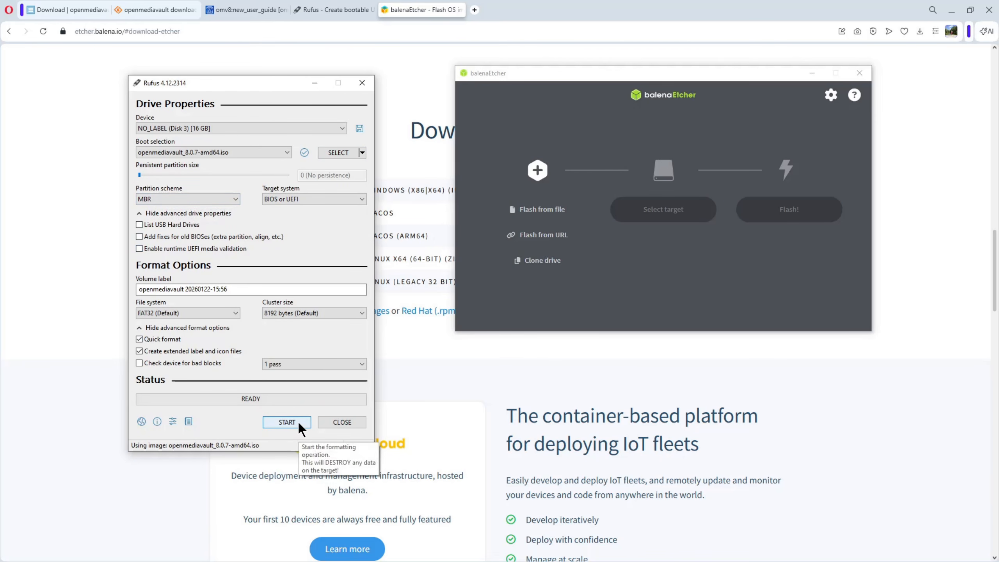
{"action": "left_click", "coordinate": [287, 422]}
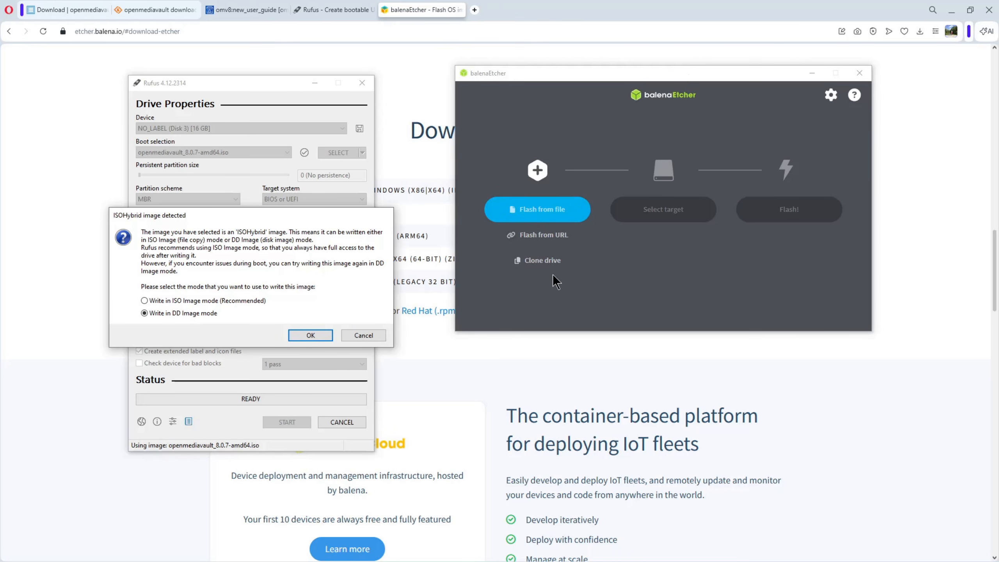
In balenaEtcher, flash openmediavault_8.0.7-amd64.iso onto the 15.7 GB VendorC ProductCode USB Device.
{"action": "left_click", "coordinate": [536, 215]}
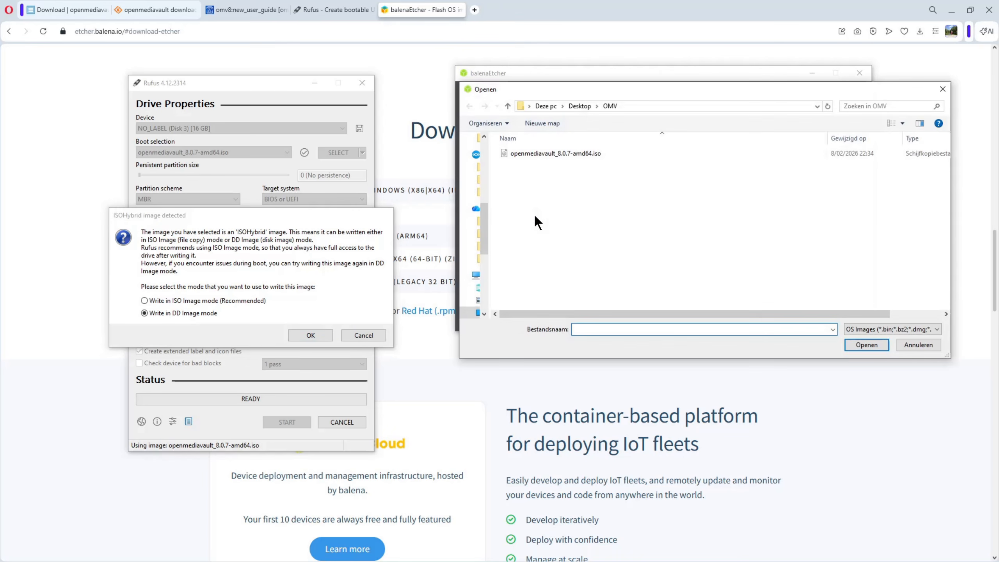
{"action": "left_click", "coordinate": [548, 156]}
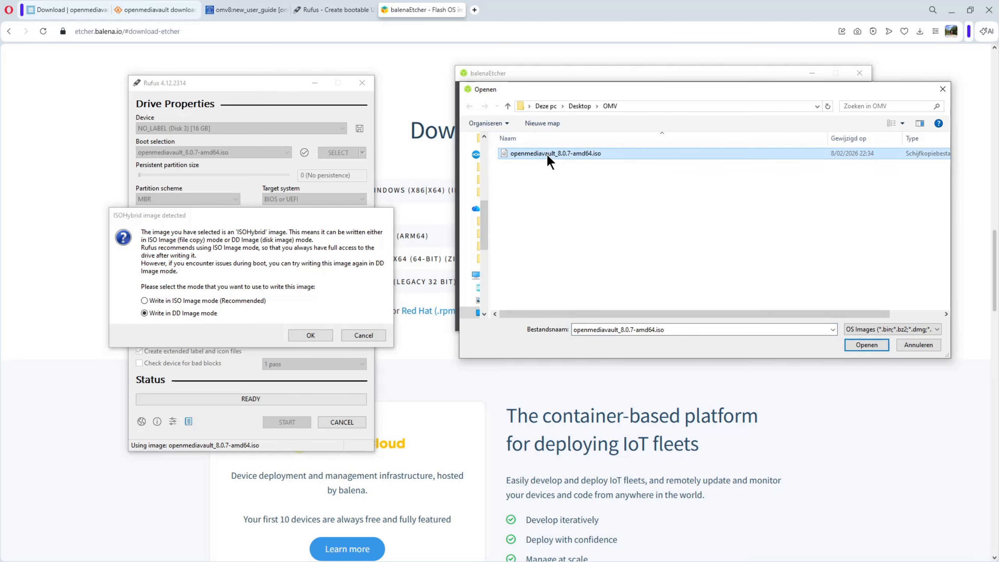
{"action": "left_click", "coordinate": [867, 345]}
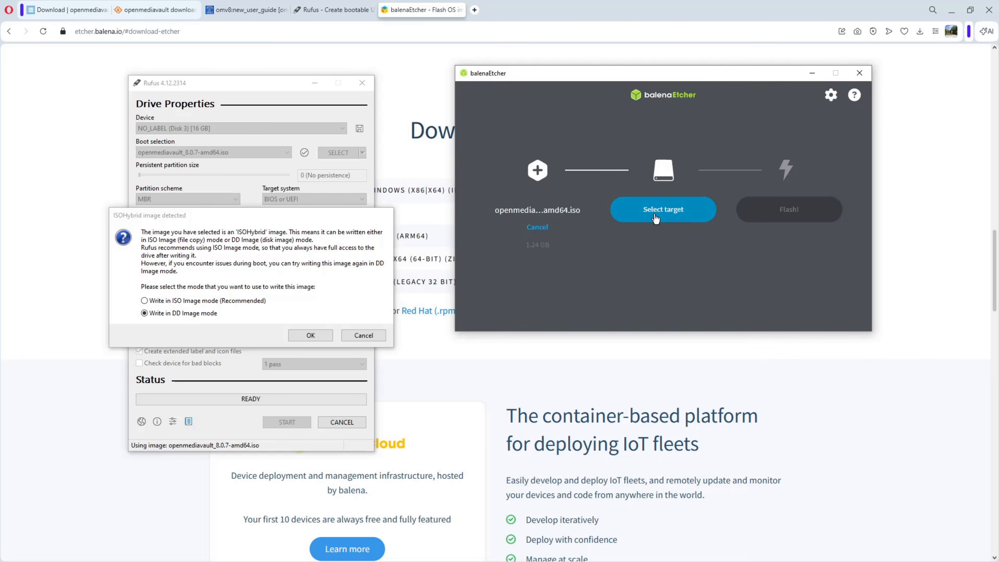
{"action": "left_click", "coordinate": [655, 215]}
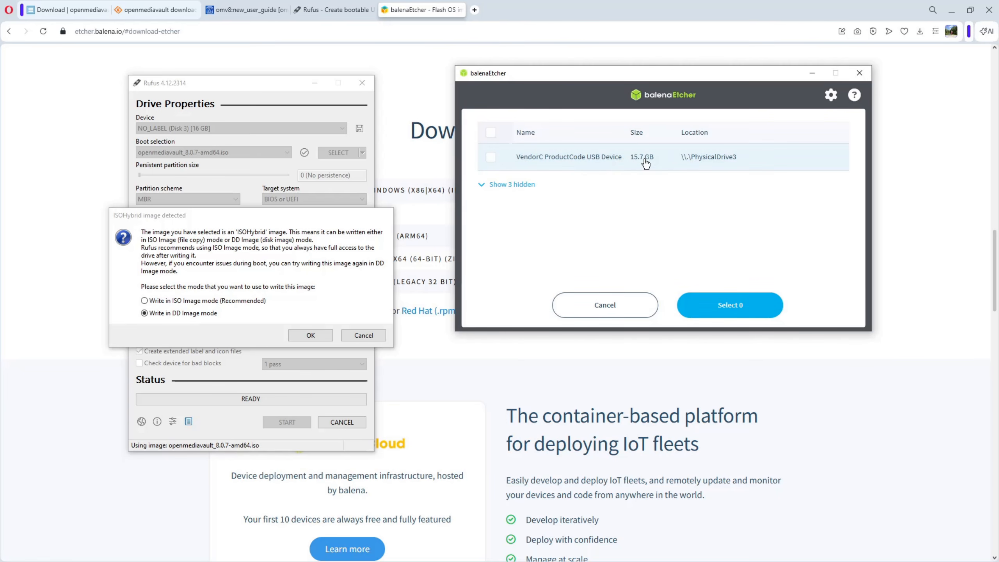
{"action": "left_click", "coordinate": [590, 165]}
{"action": "left_click", "coordinate": [725, 312]}
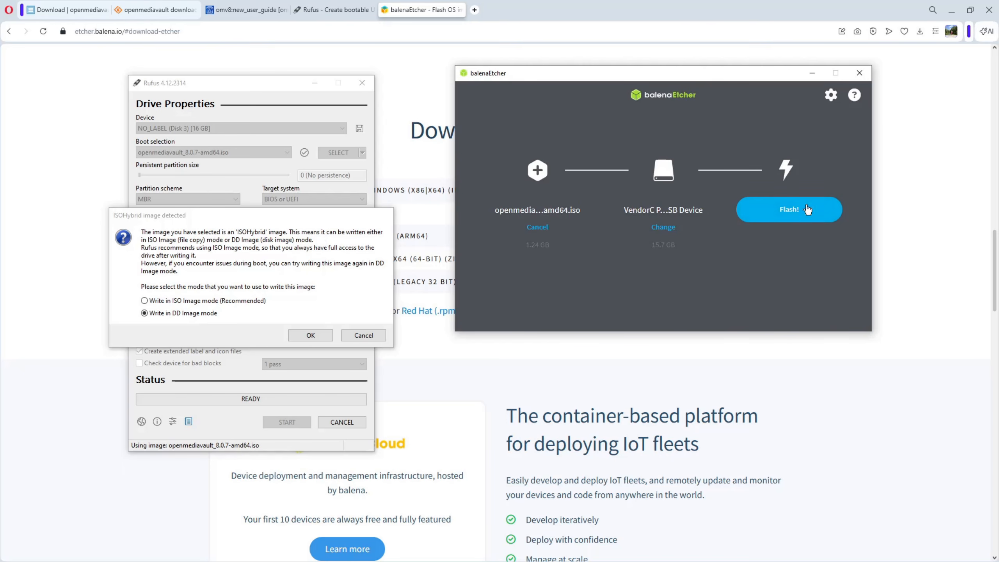
{"action": "left_click", "coordinate": [789, 215]}
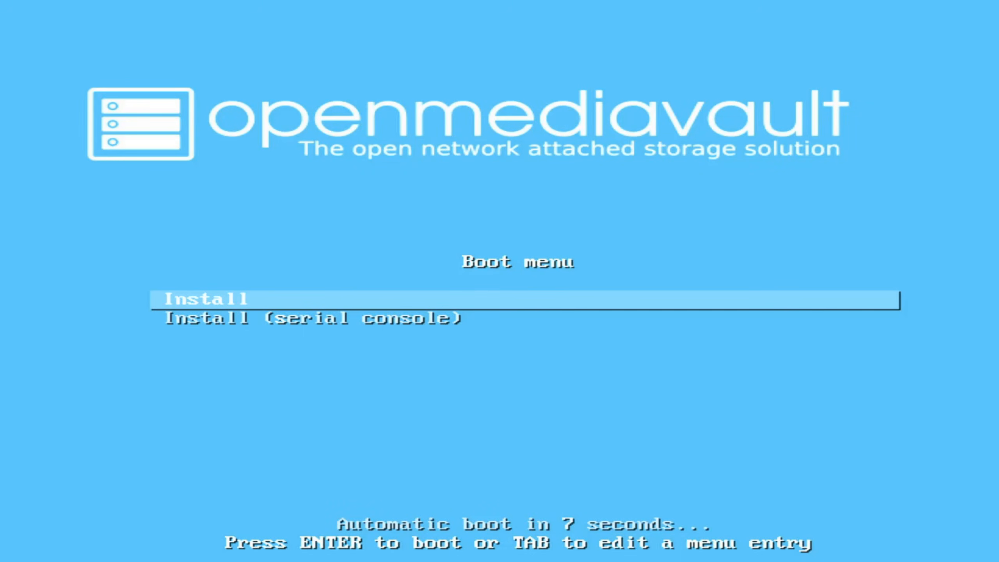
Boot the standard Install entry of the openmediavault USB stick and choose English as the installation language.
{"action": "key", "text": "Down"}
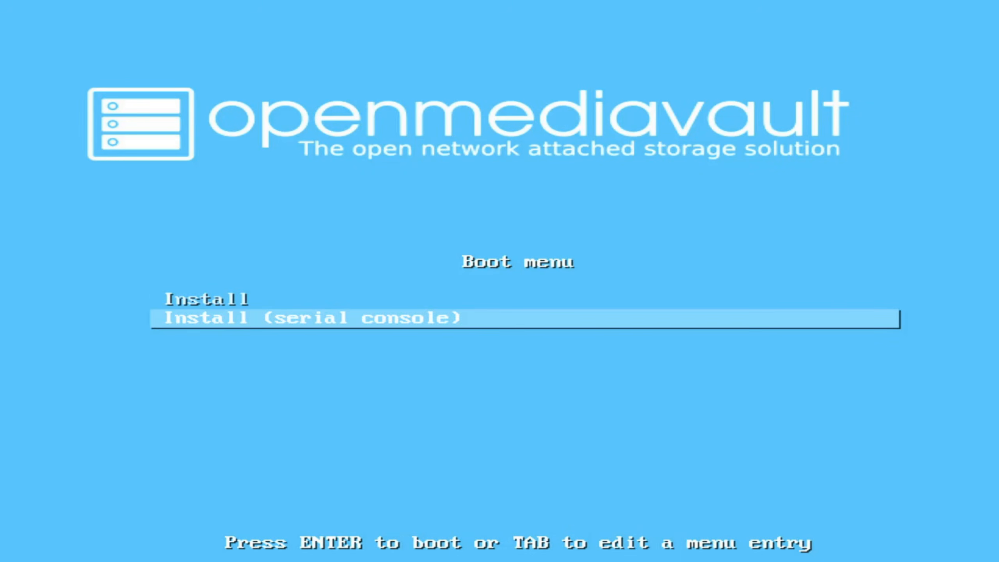
{"action": "key", "text": "Up"}
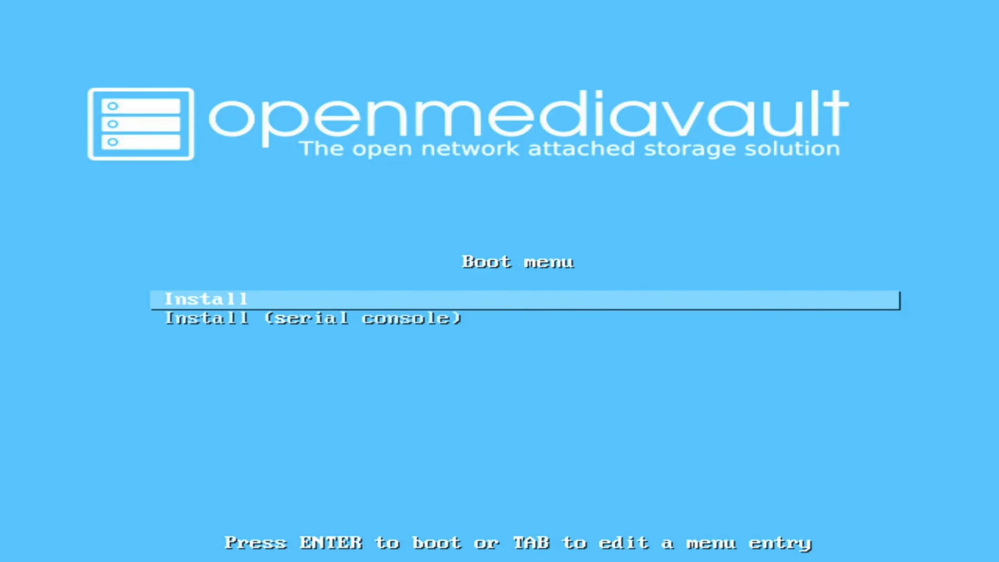
{"action": "key", "text": "Return"}
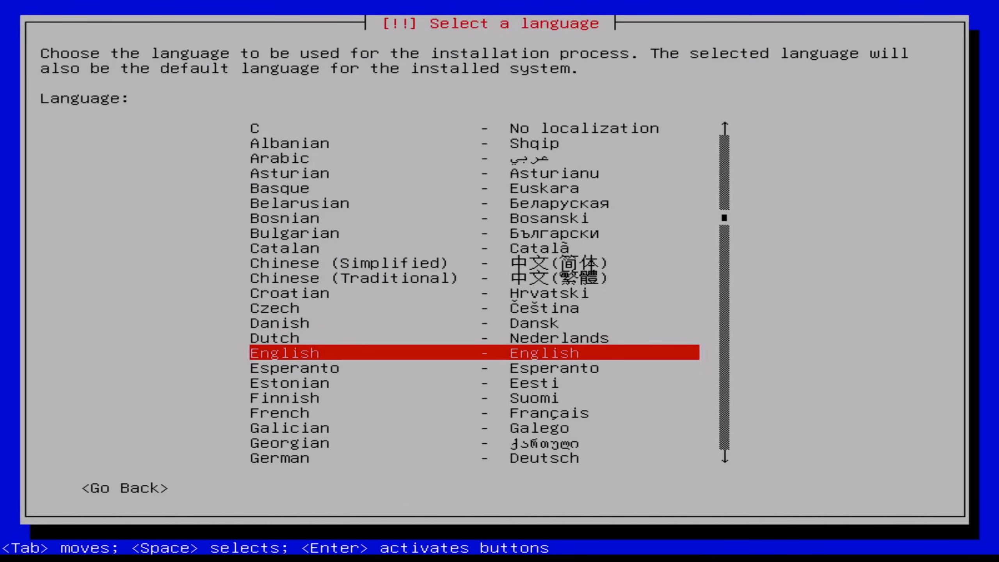
{"action": "key", "text": "Return"}
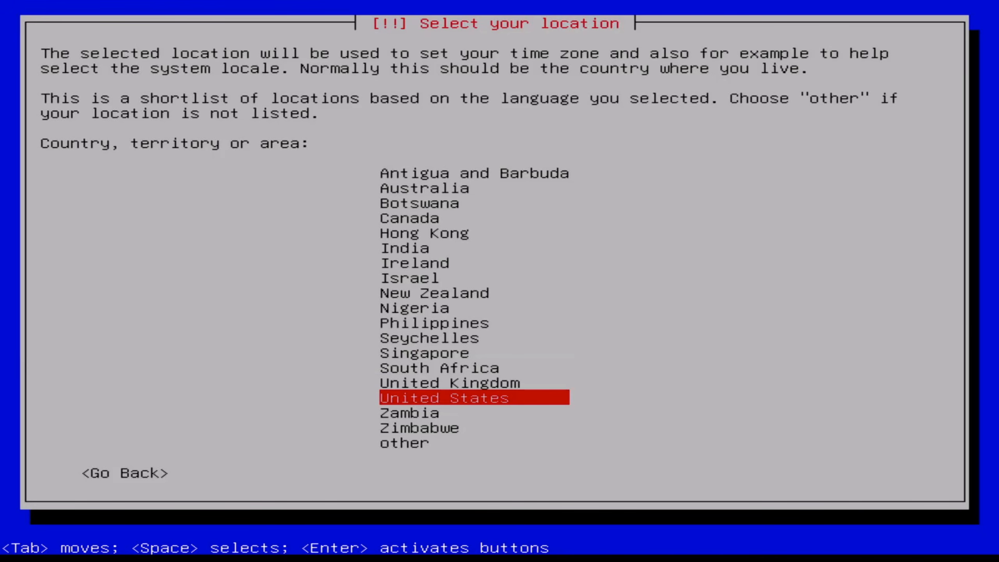
Set the location by choosing other, the Europe region and the country within it.
{"action": "key", "text": "Down"}
{"action": "key", "text": "Down"}
{"action": "key", "text": "Down"}
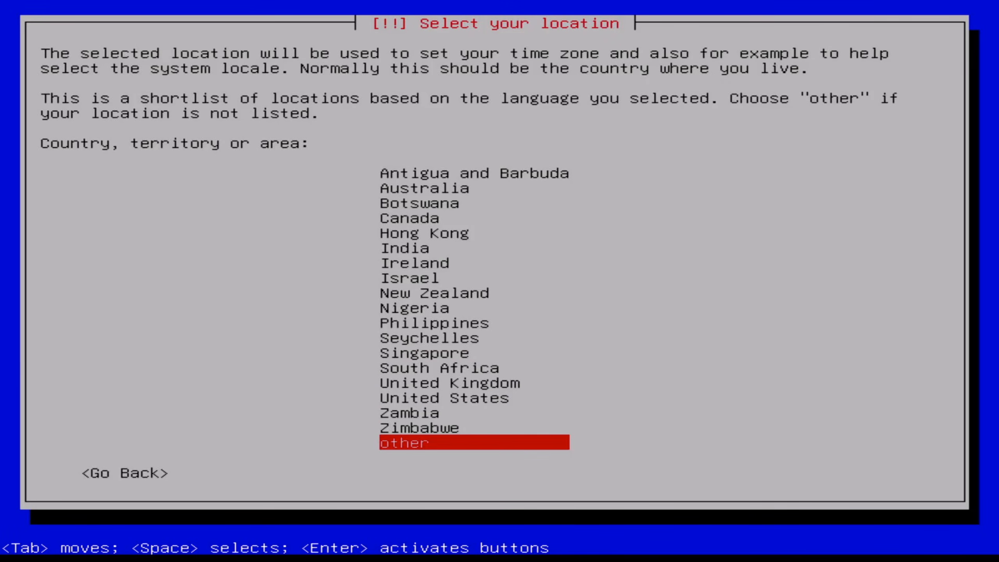
{"action": "key", "text": "Return"}
{"action": "key", "text": "Up"}
{"action": "key", "text": "Up"}
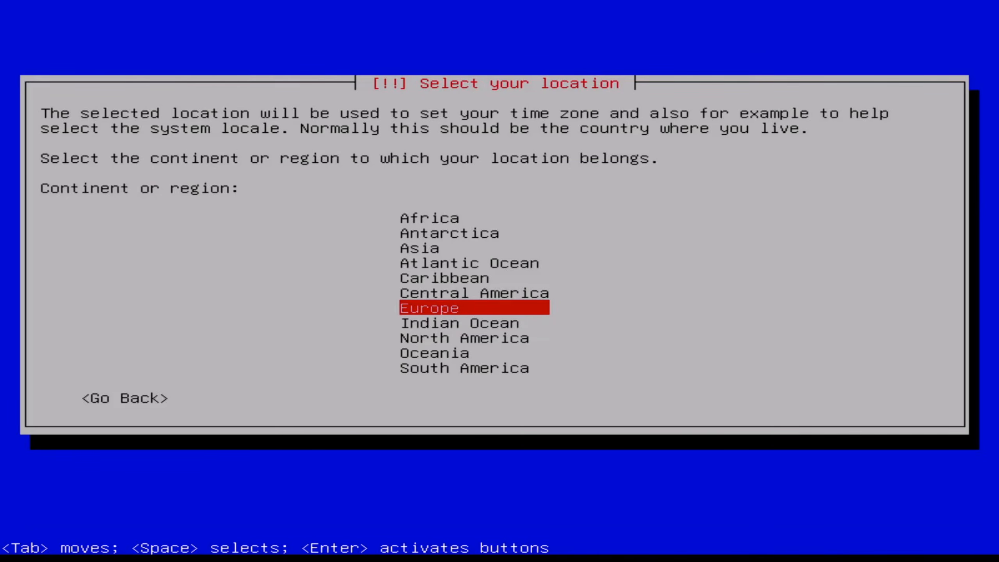
{"action": "key", "text": "Return"}
{"action": "key", "text": "Down"}
{"action": "key", "text": "Down"}
{"action": "key", "text": "Down"}
{"action": "key", "text": "Down"}
{"action": "key", "text": "Down"}
{"action": "key", "text": "Down"}
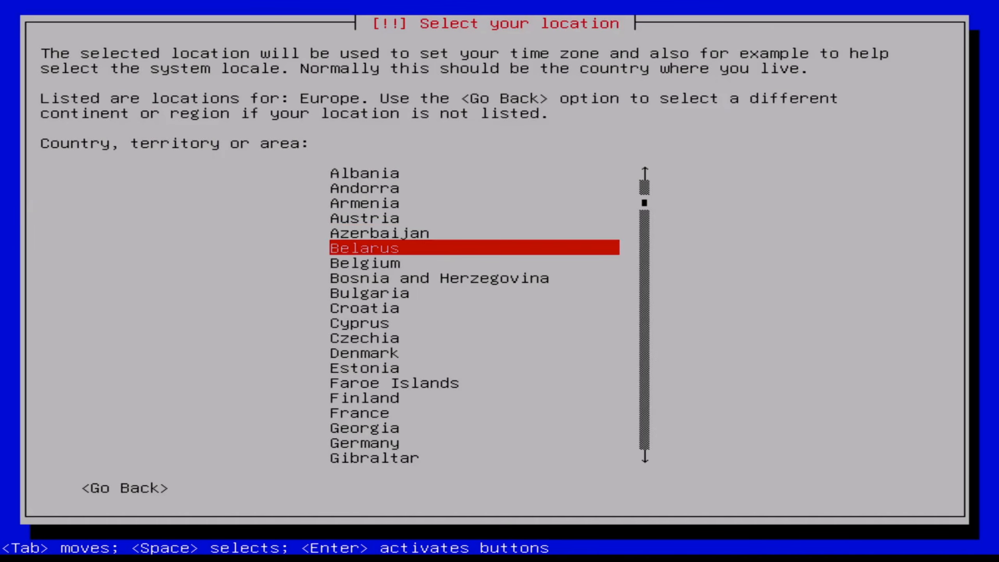
{"action": "key", "text": "Return"}
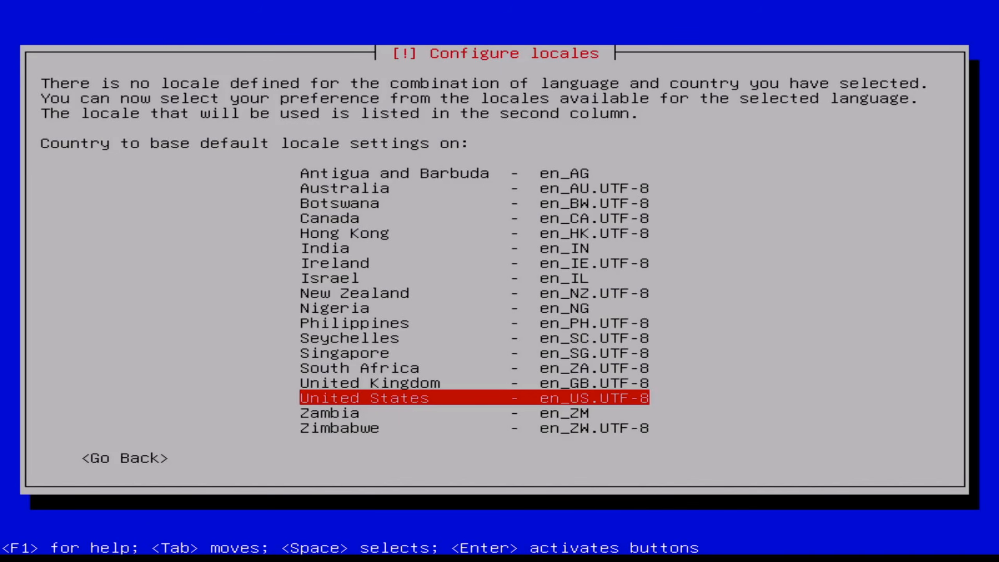
Base the default locale on United States (en_US.UTF-8) and set the keymap to Belgian.
{"action": "key", "text": "Return"}
{"action": "key", "text": "Down"}
{"action": "key", "text": "Down"}
{"action": "key", "text": "Down"}
{"action": "key", "text": "Down"}
{"action": "key", "text": "Down"}
{"action": "key", "text": "Down"}
{"action": "key", "text": "Down"}
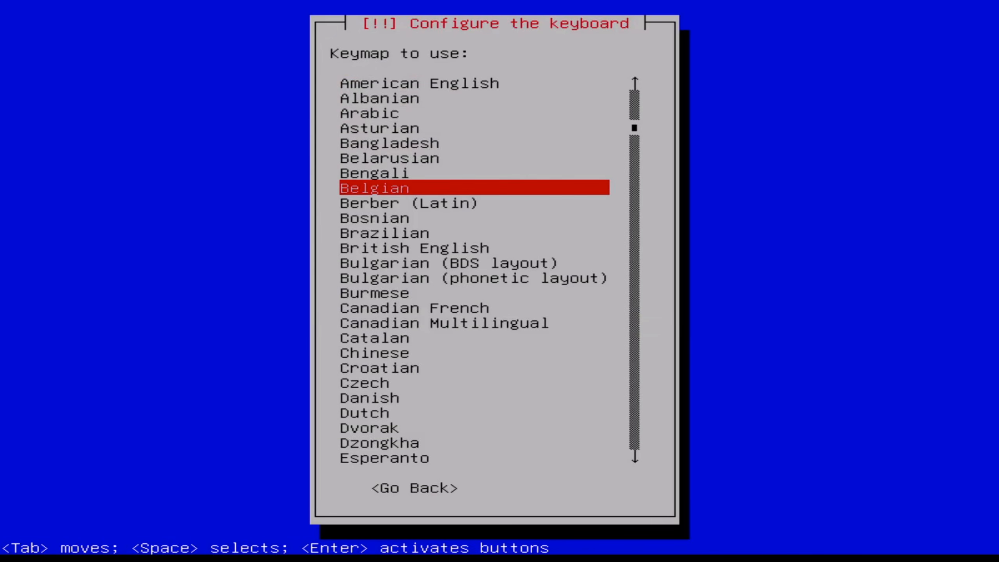
{"action": "key", "text": "Return"}
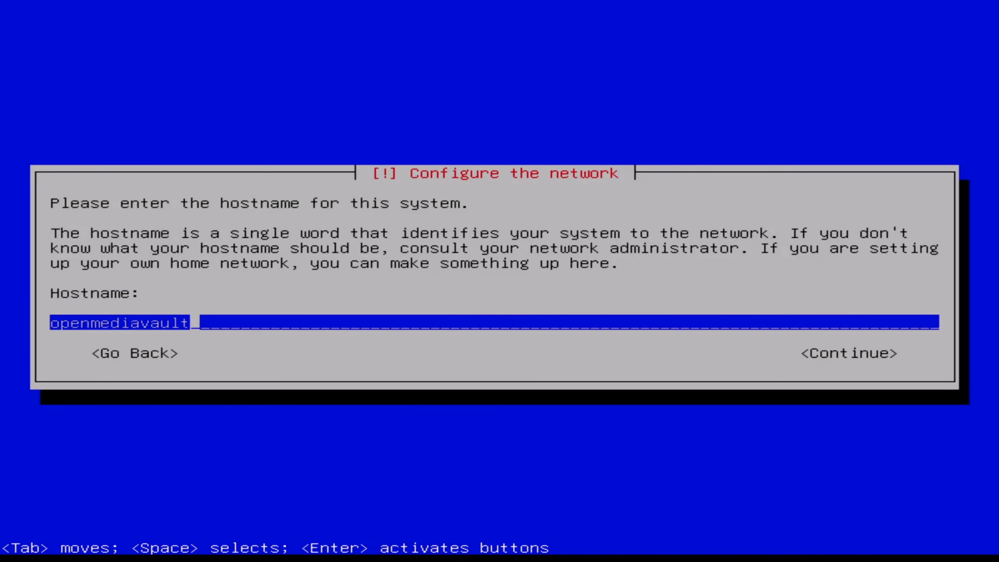
Accept openmediavault as the hostname and internal as the domain name.
{"action": "key", "text": "Return"}
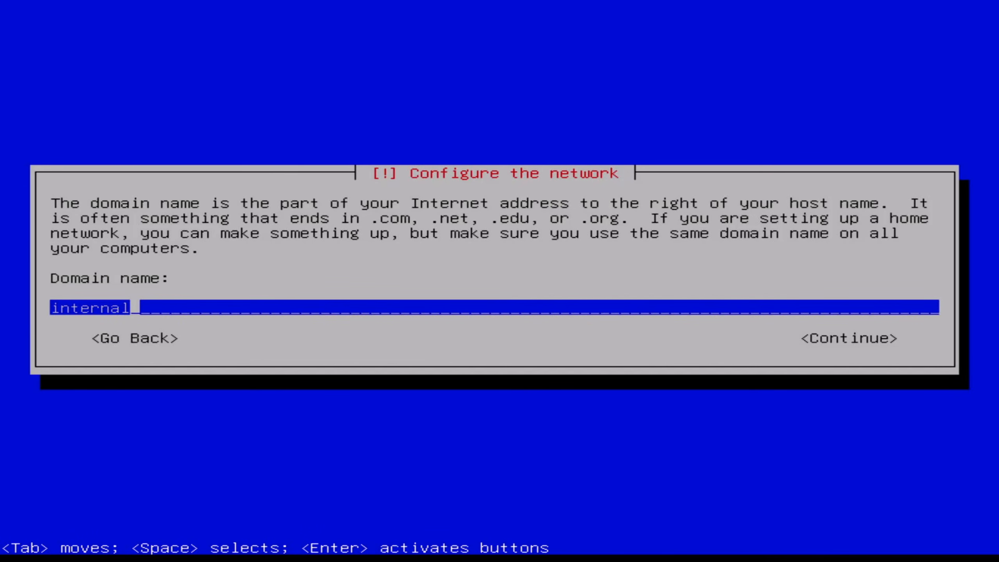
{"action": "key", "text": "Return"}
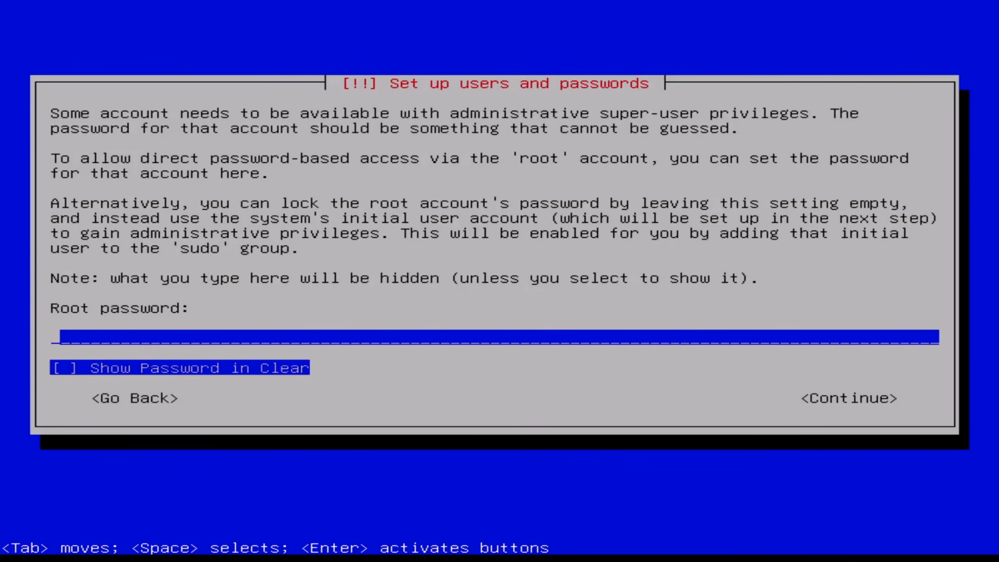
Enter and verify the root password, and acknowledge the notice about multiple storage devices.
{"action": "type", "text": "*************"}
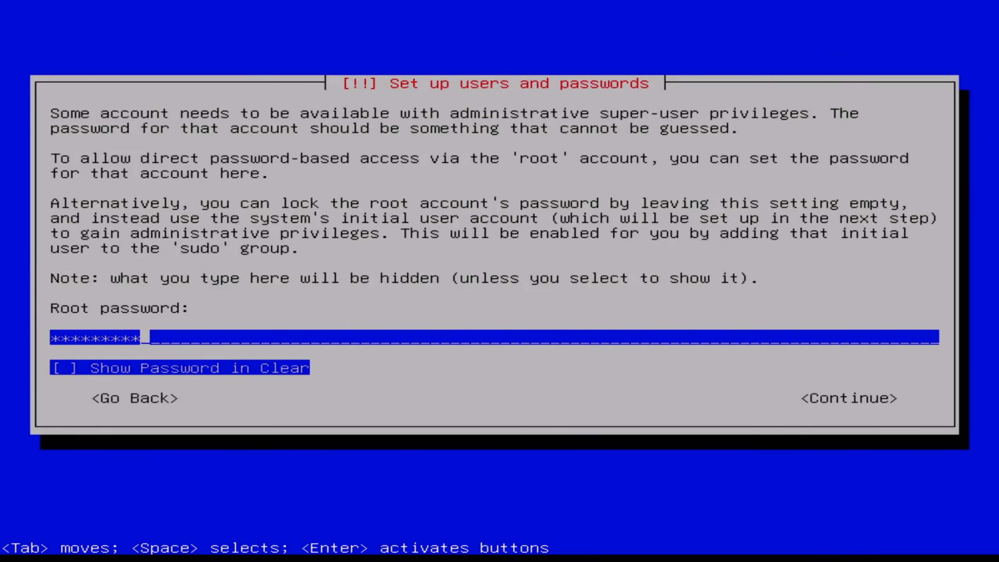
{"action": "key", "text": "Return"}
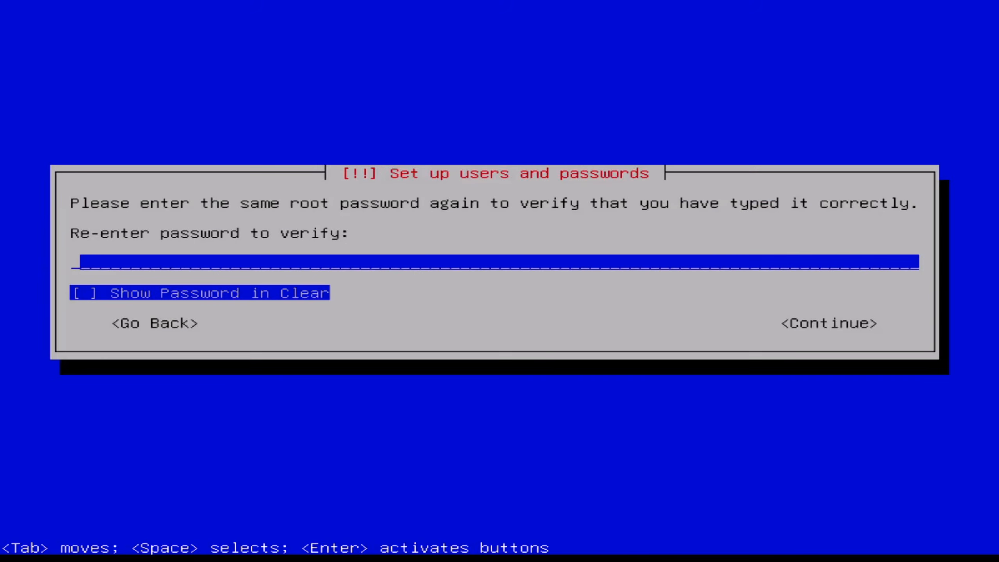
{"action": "type", "text": "*************"}
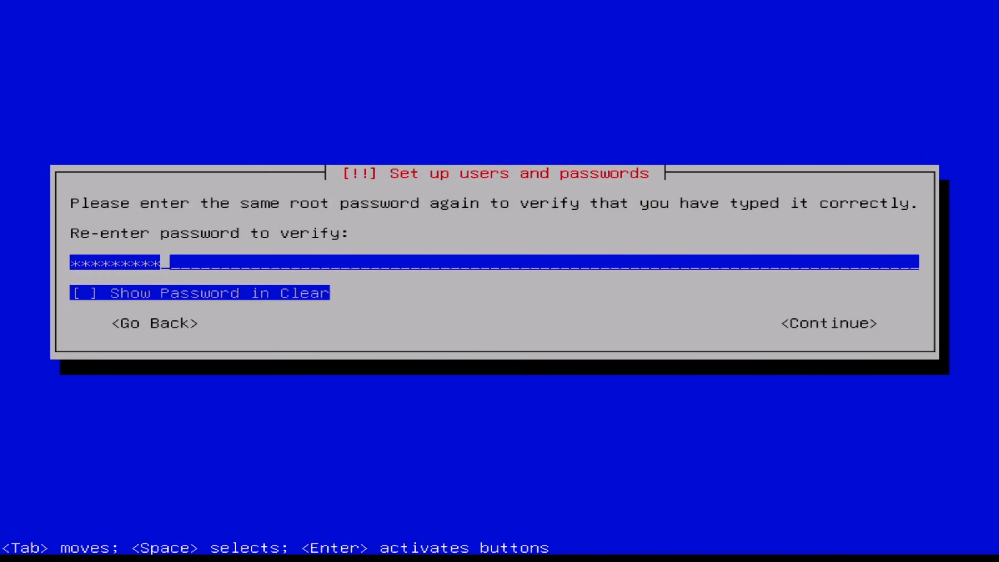
{"action": "key", "text": "Return"}
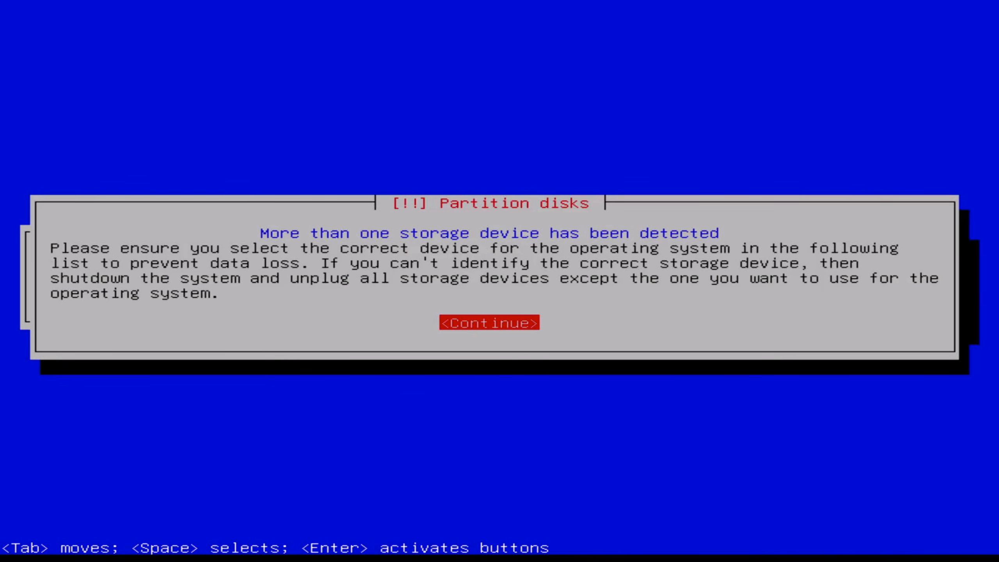
{"action": "key", "text": "Return"}
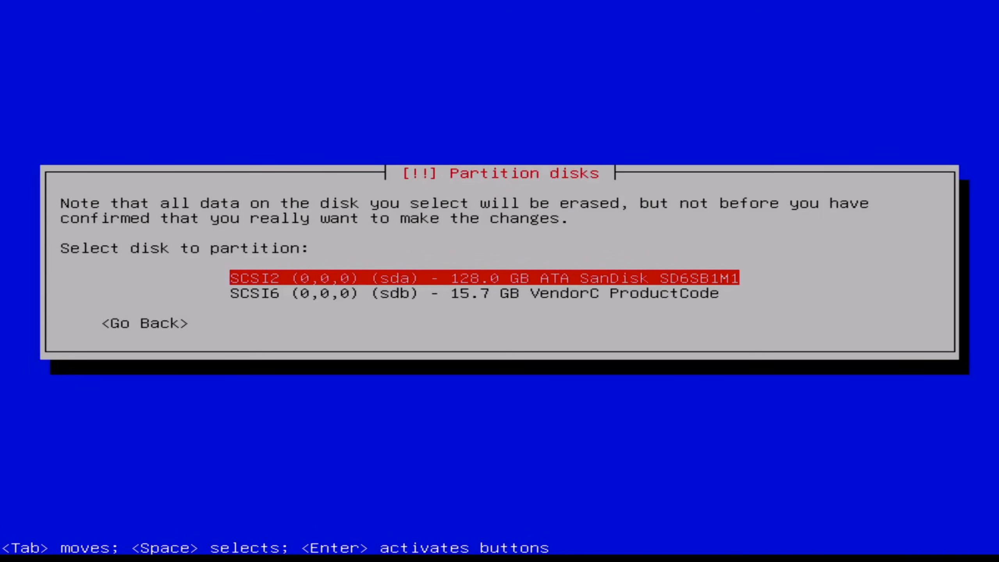
Install the system on the 128.0 GB SanDisk disk (sda) and reboot once the installation is complete.
{"action": "key", "text": "Down"}
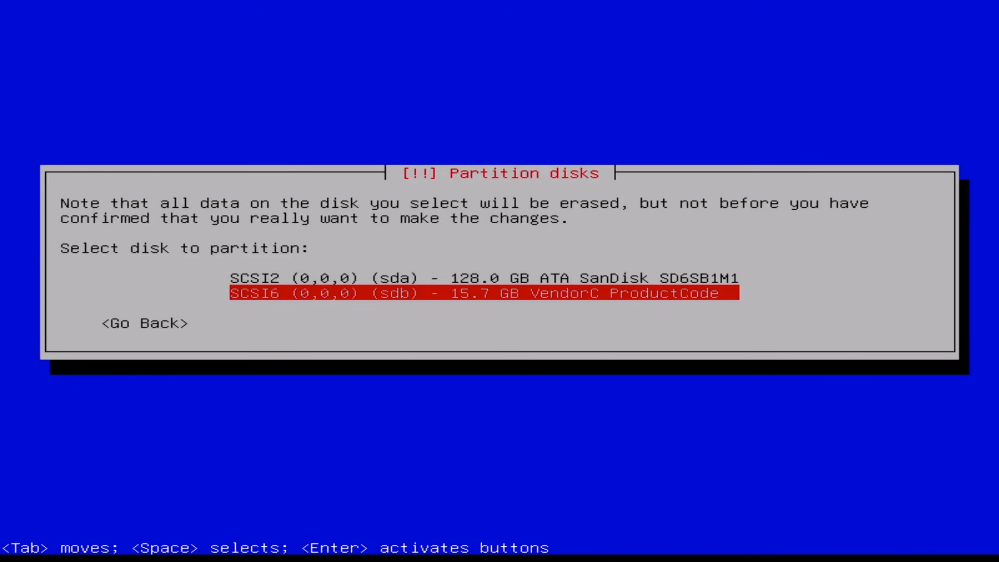
{"action": "key", "text": "Up"}
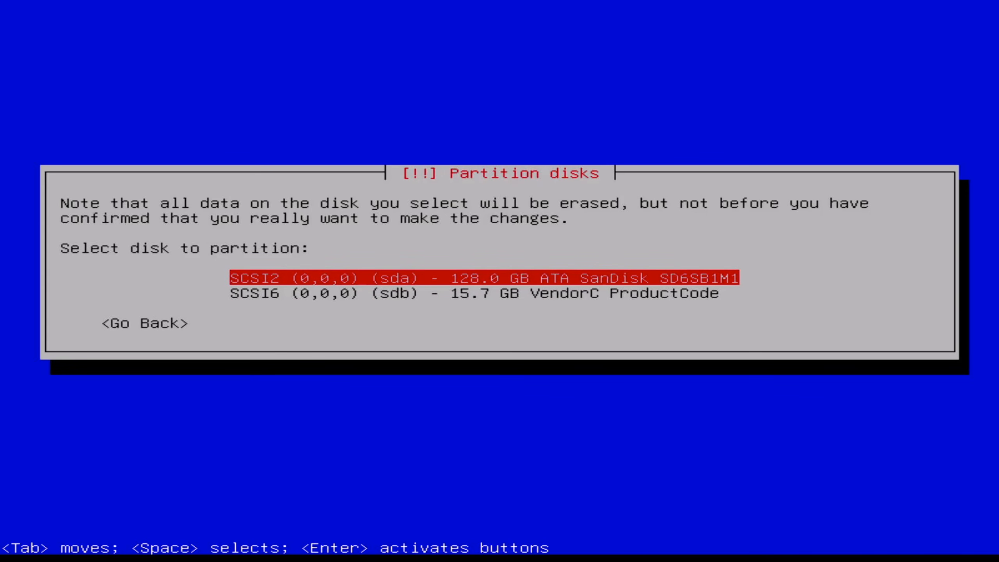
{"action": "key", "text": "Return"}
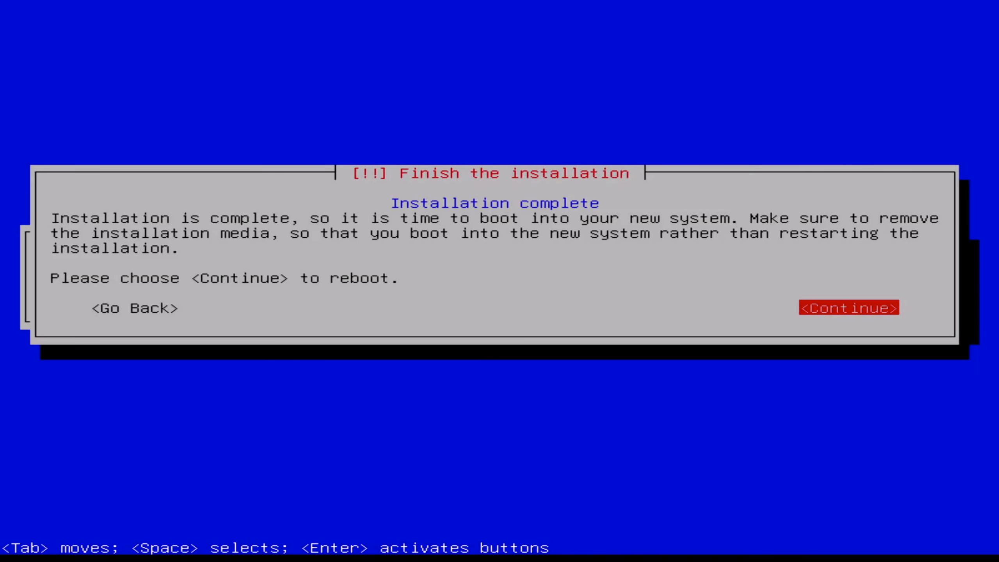
{"action": "key", "text": "Return"}
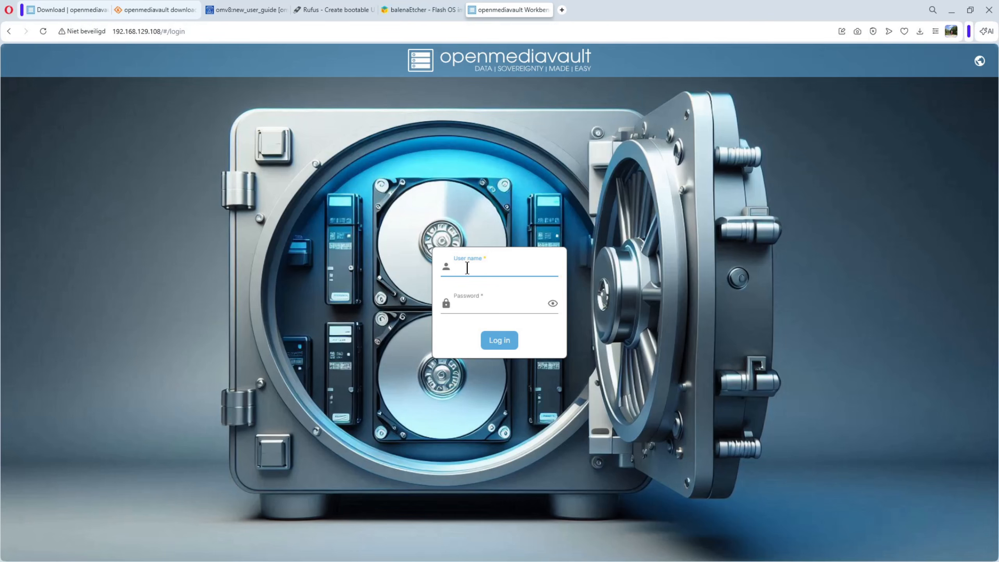
Log in to the web interface as admin with the account password, dismissing the browser's password-saving offer and the welcome message.
{"action": "type", "text": "admin"}
{"action": "left_click", "coordinate": [475, 307]}
{"action": "type", "text": "open"}
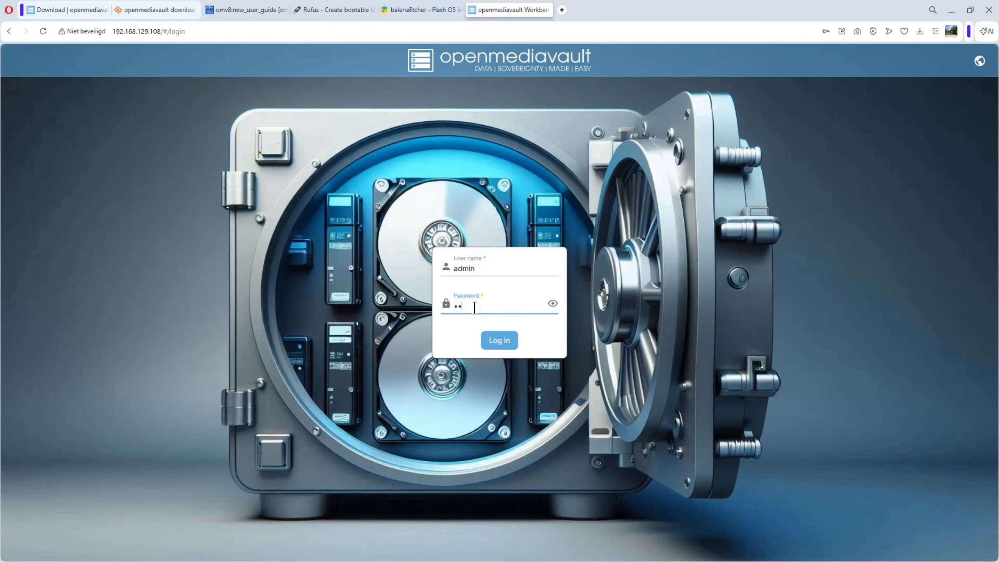
{"action": "type", "text": "mediavaultlt"}
{"action": "left_click", "coordinate": [553, 302]}
{"action": "left_click", "coordinate": [499, 341]}
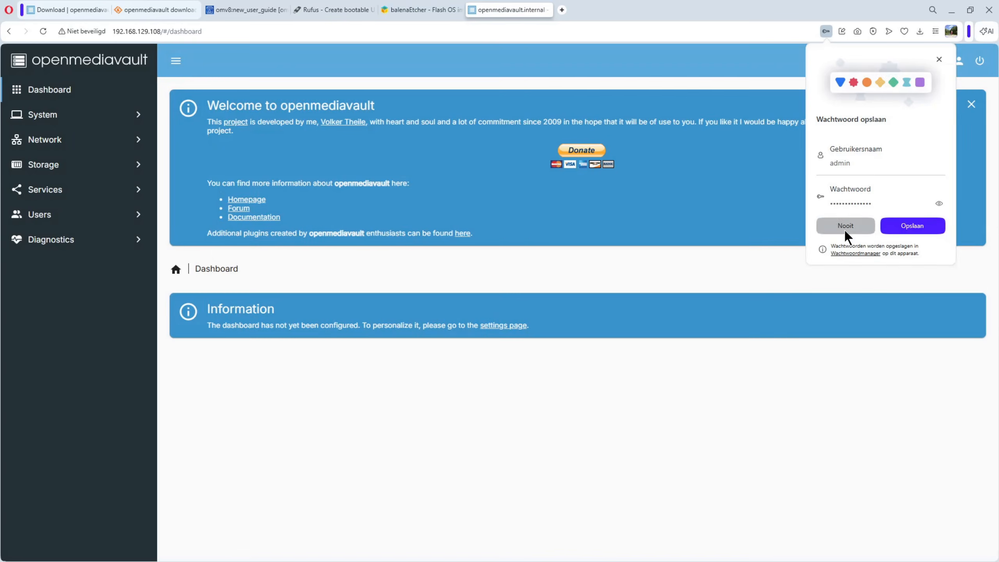
{"action": "left_click", "coordinate": [845, 228]}
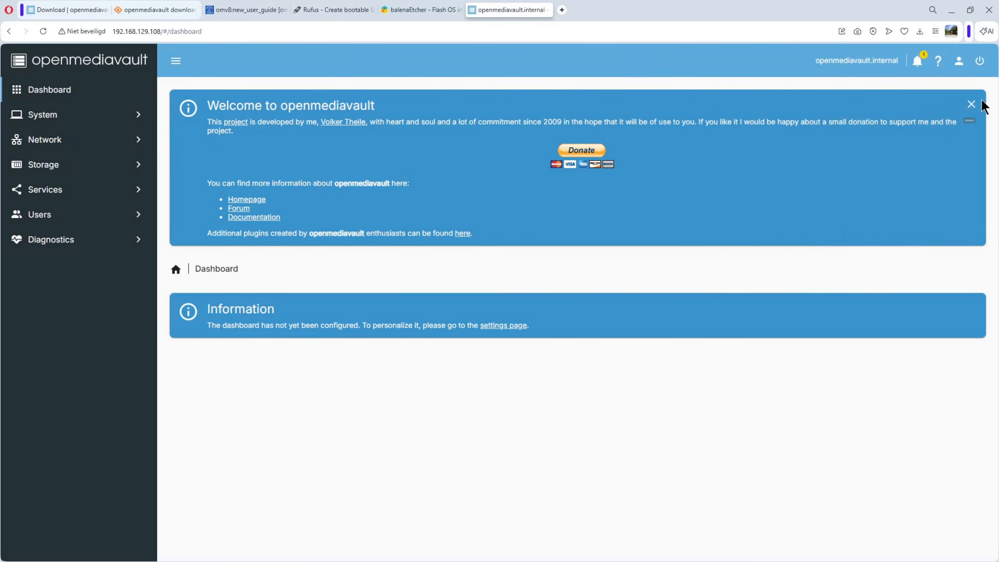
{"action": "left_click", "coordinate": [971, 104]}
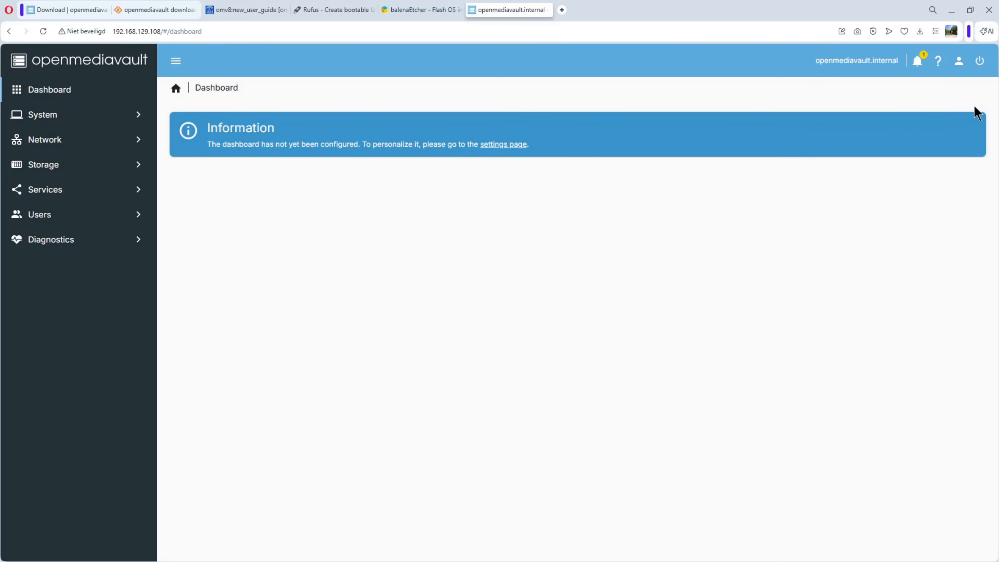
Open the available updates from the notification, install all package upgrades and close the upgrade log.
{"action": "left_click", "coordinate": [920, 57]}
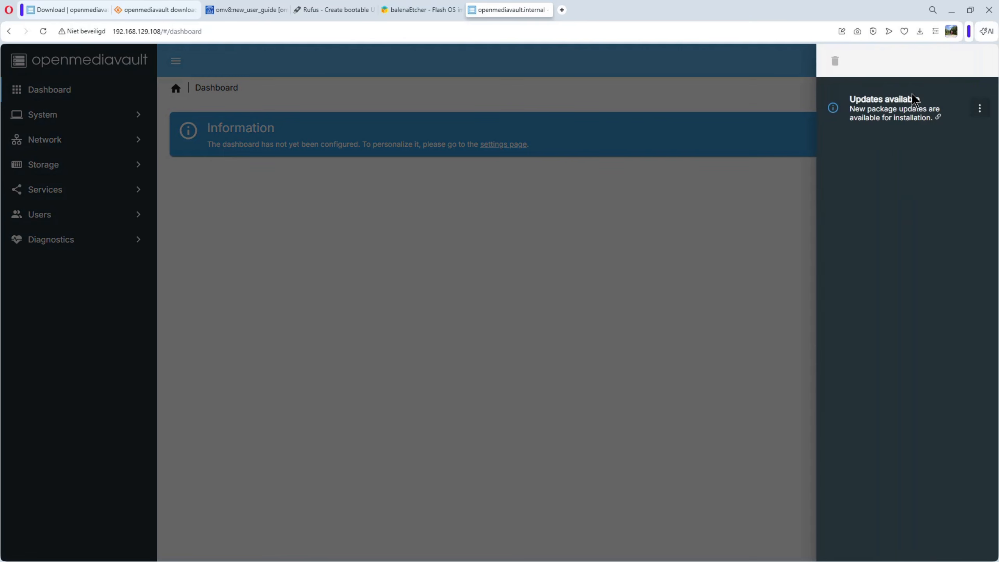
{"action": "left_click", "coordinate": [876, 103]}
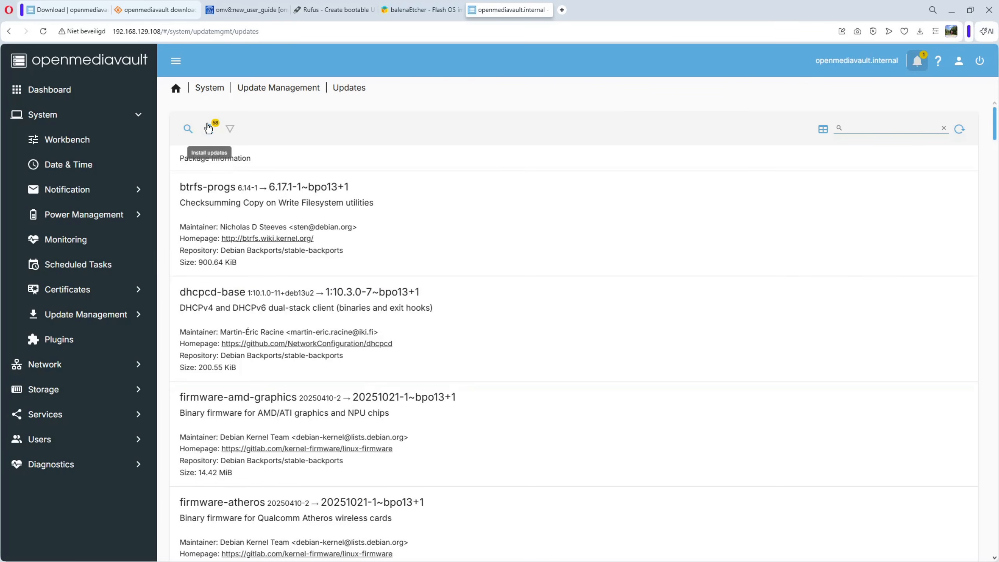
{"action": "left_click", "coordinate": [208, 128]}
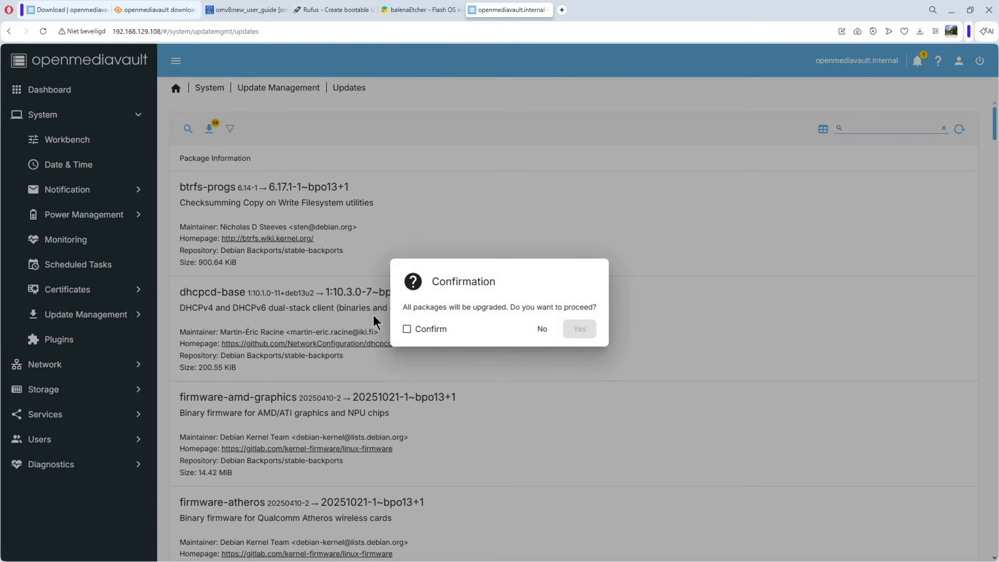
{"action": "left_click", "coordinate": [406, 330]}
{"action": "left_click", "coordinate": [584, 329]}
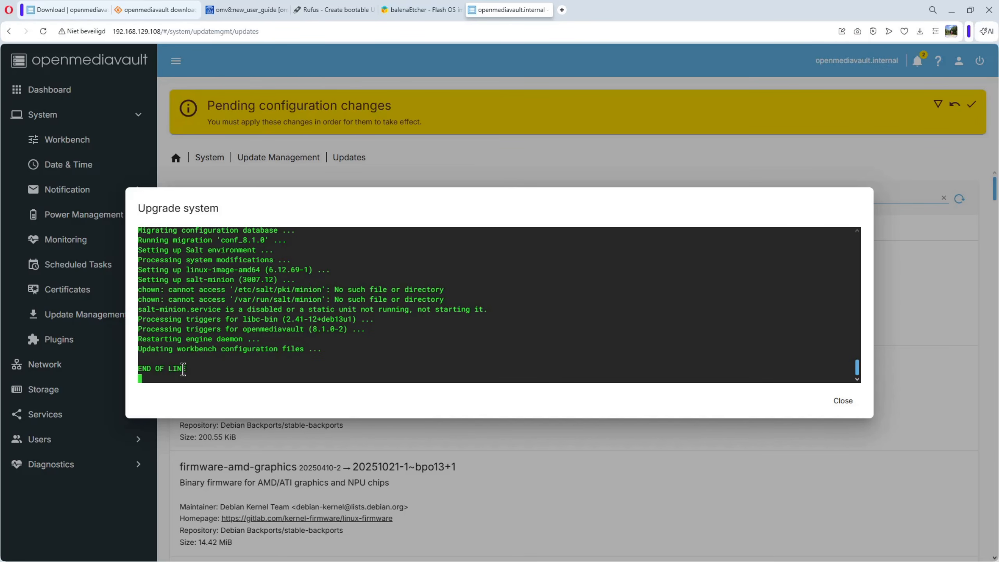
{"action": "left_click", "coordinate": [844, 403]}
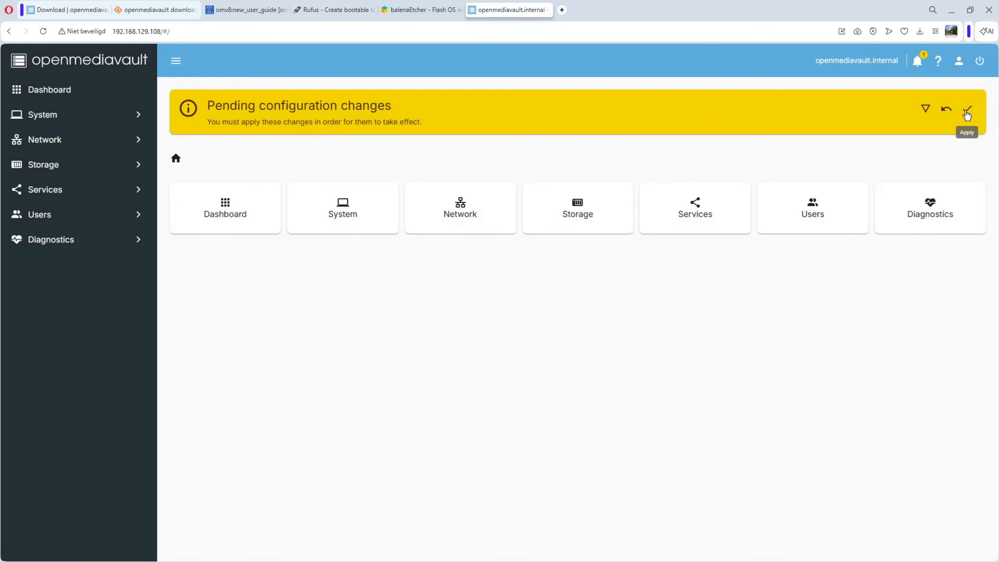
Apply the pending configuration changes and clear the list of notifications.
{"action": "left_click", "coordinate": [967, 110]}
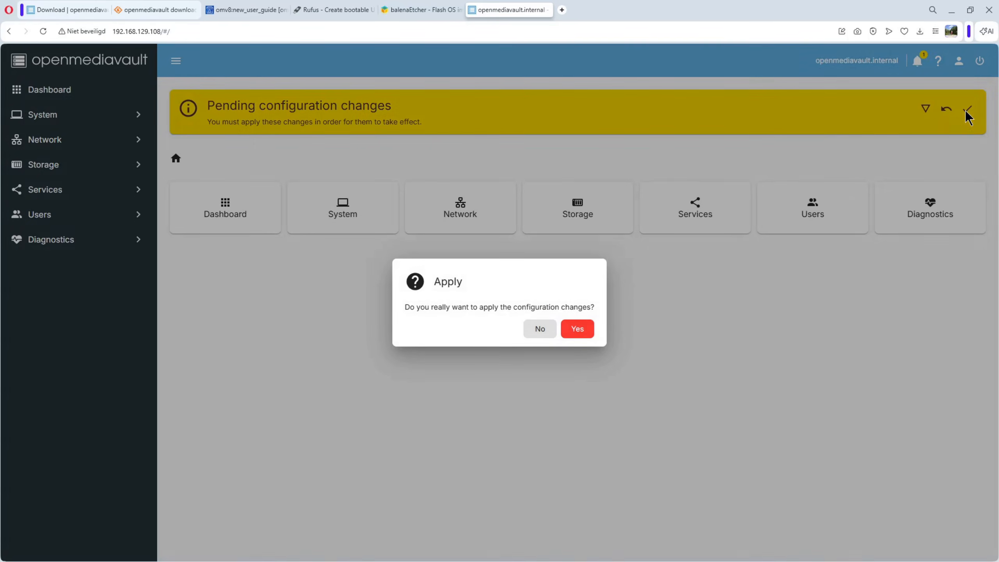
{"action": "left_click", "coordinate": [578, 329]}
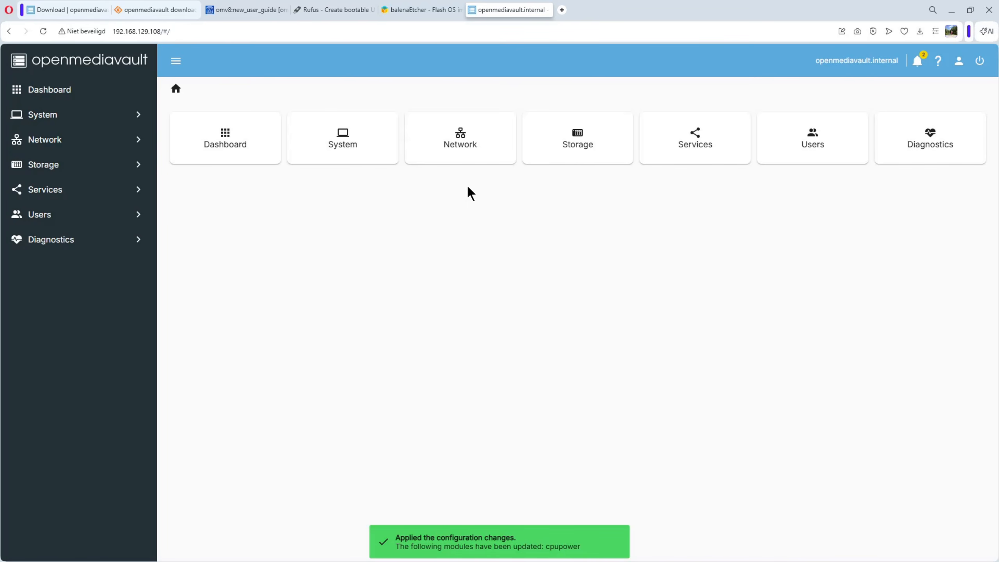
{"action": "left_click", "coordinate": [919, 63]}
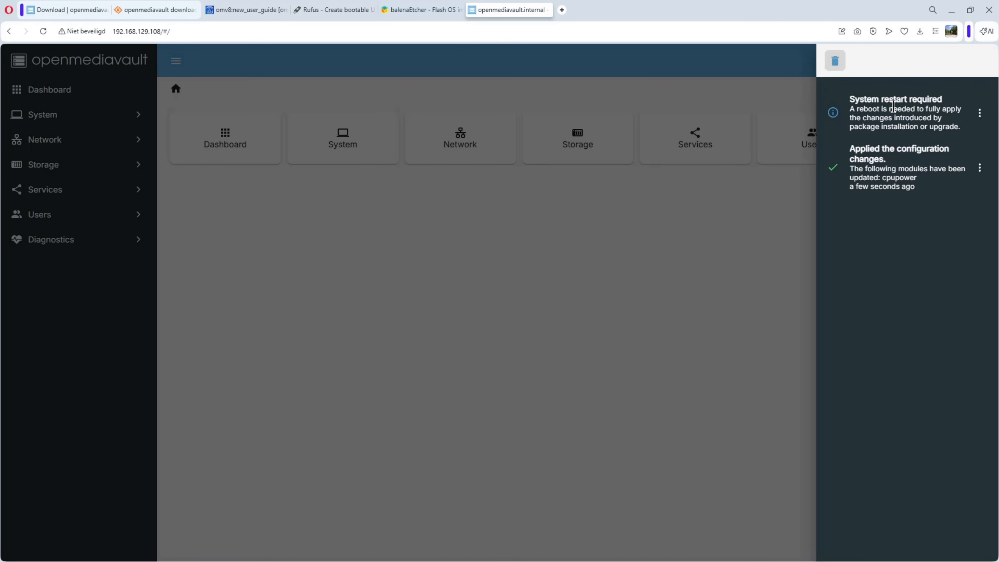
{"action": "left_click", "coordinate": [836, 62]}
{"action": "left_click", "coordinate": [771, 61]}
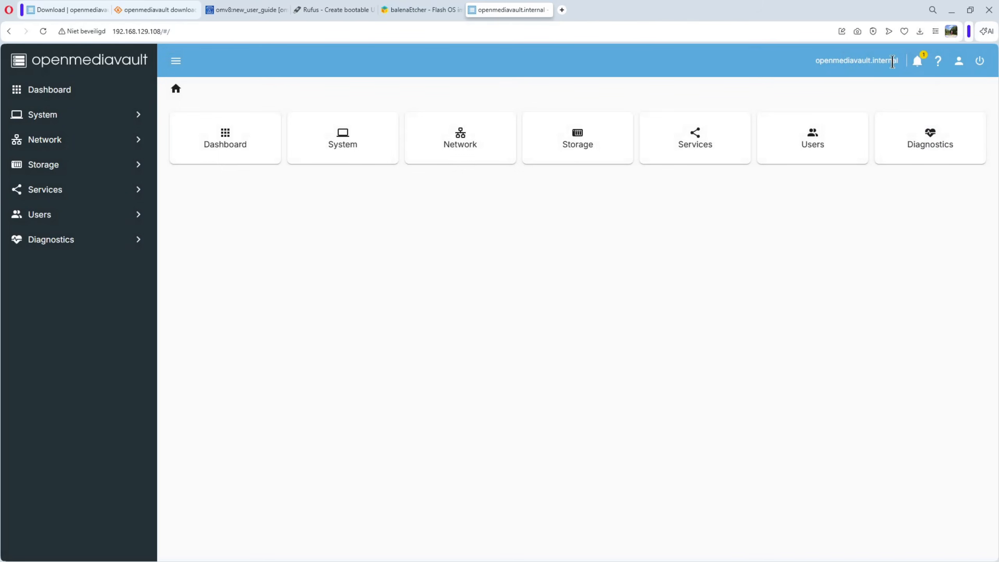
Reboot the openmediavault system and confirm the restart.
{"action": "left_click", "coordinate": [981, 64]}
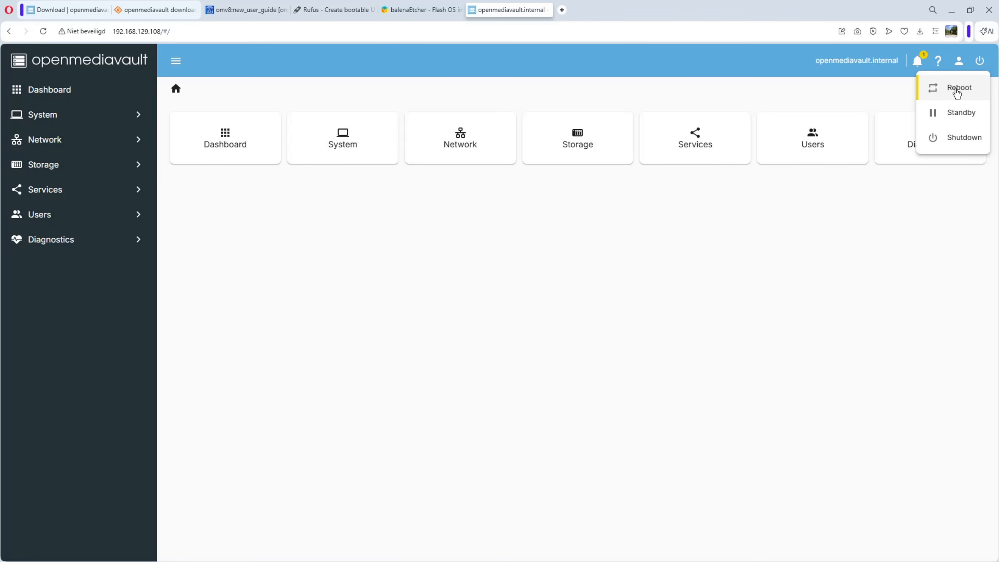
{"action": "left_click", "coordinate": [958, 93]}
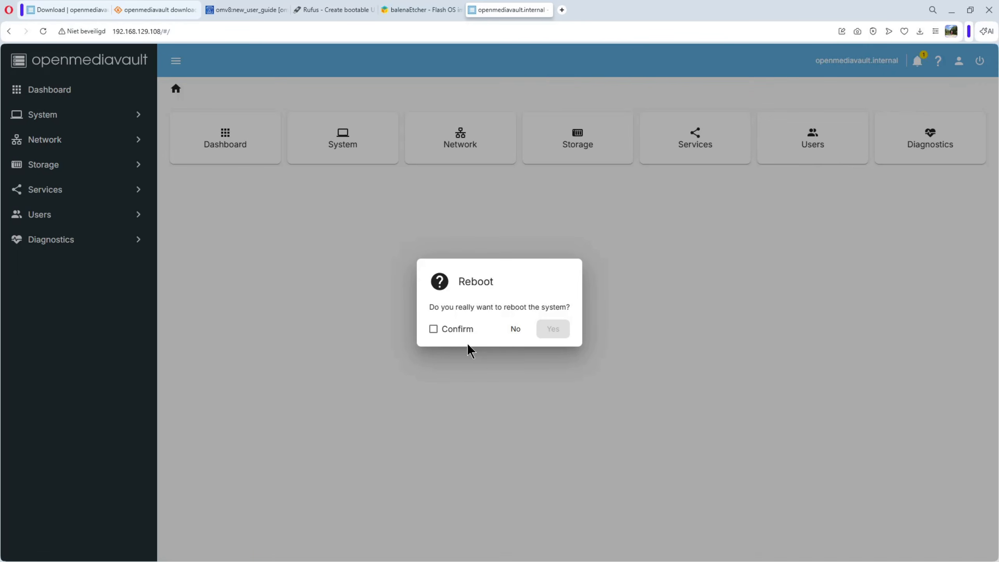
{"action": "left_click", "coordinate": [434, 329]}
{"action": "left_click", "coordinate": [552, 330]}
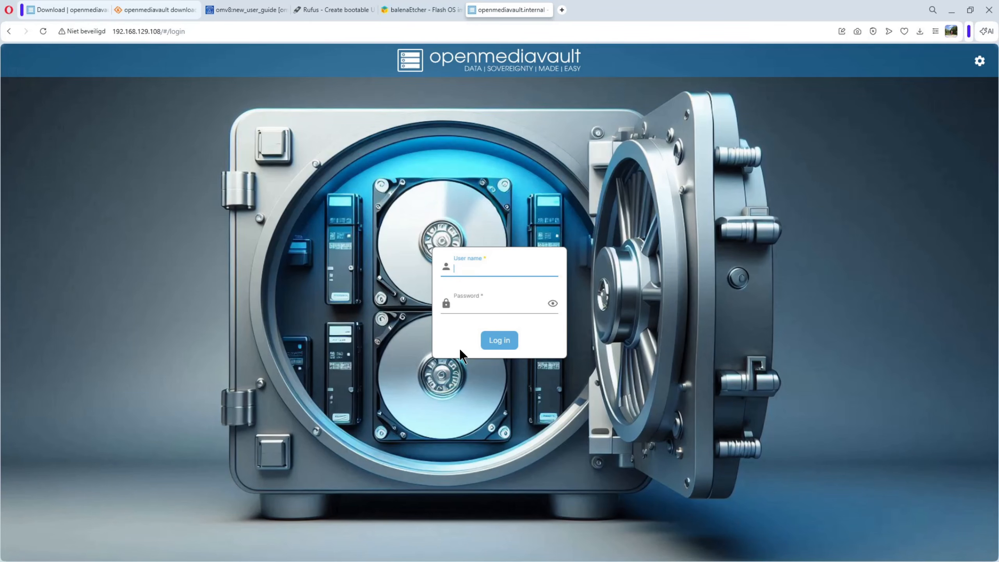
Log back in to the web interface as admin with the account password after the restart.
{"action": "type", "text": "admin"}
{"action": "left_click", "coordinate": [463, 306]}
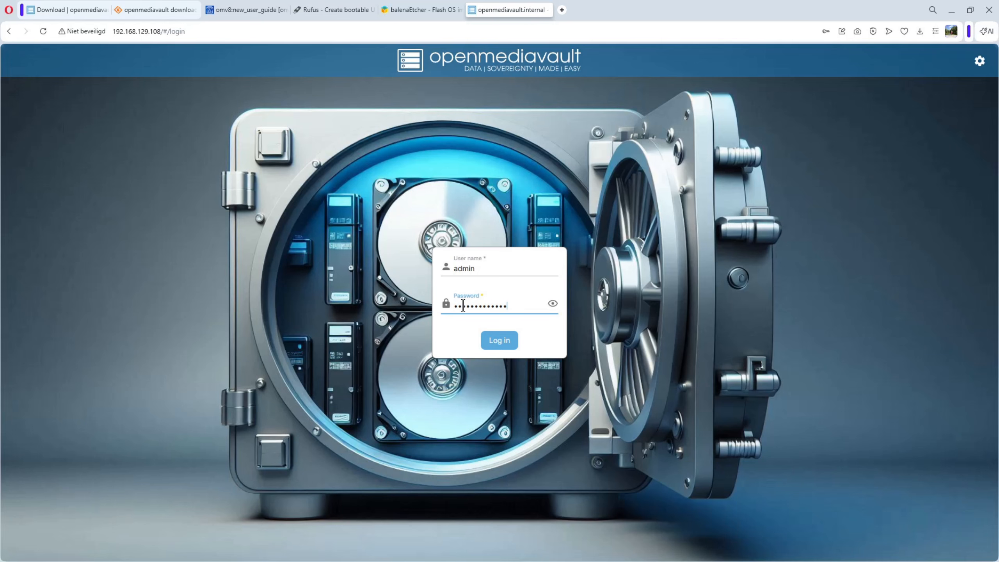
{"action": "key", "text": "Return"}
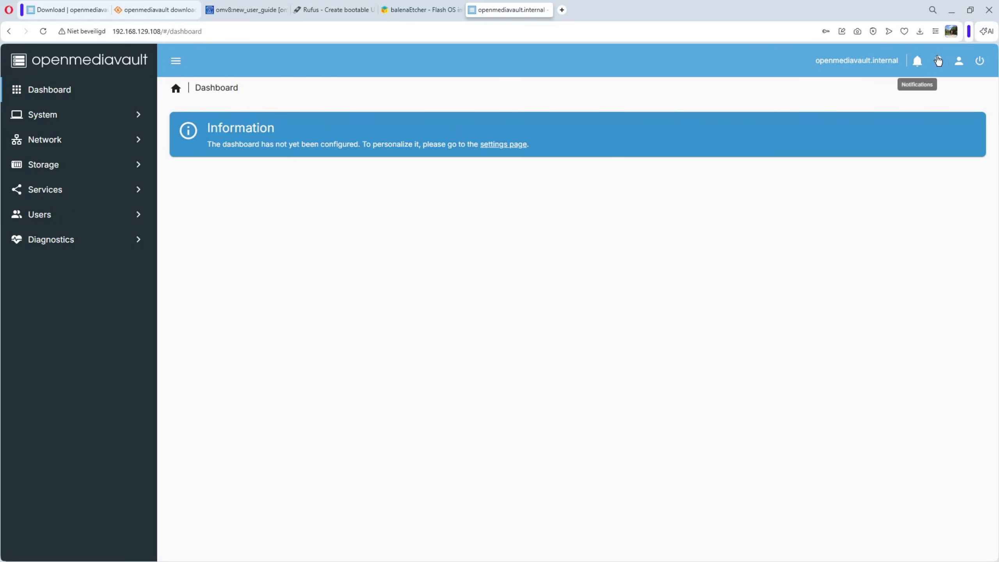
Enable the dashboard widgets CPU, File Systems (grid and table), Services (grid), System Time and Uptime, and save the settings.
{"action": "left_click", "coordinate": [958, 61]}
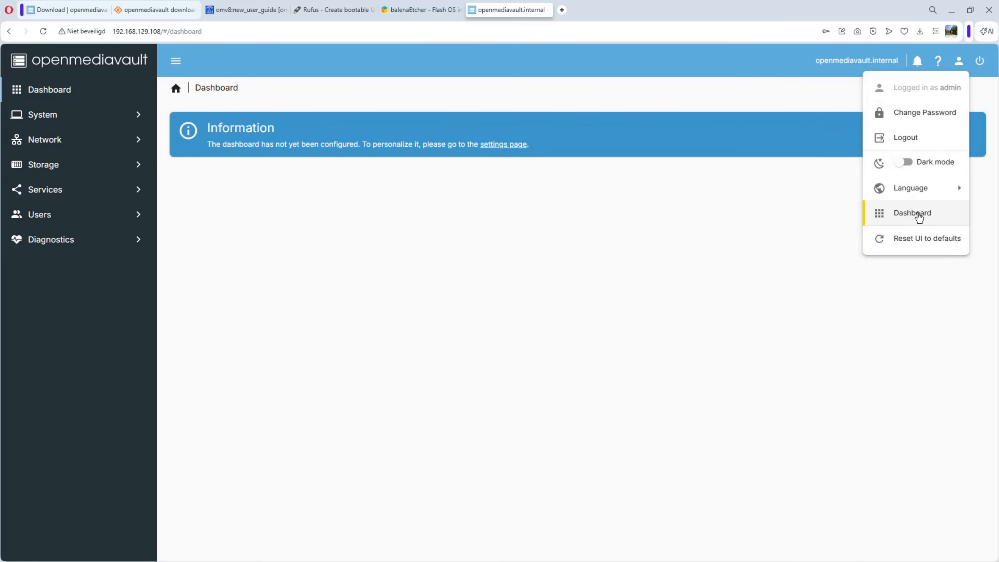
{"action": "left_click", "coordinate": [913, 215]}
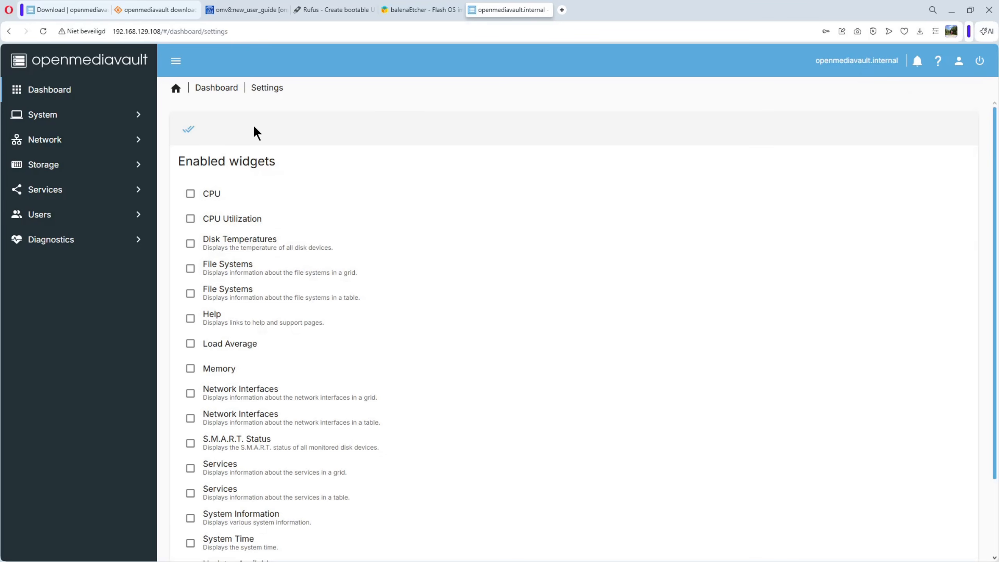
{"action": "scroll", "coordinate": [259, 297], "scroll_direction": "down", "scroll_amount": 2}
{"action": "scroll", "coordinate": [261, 298], "scroll_direction": "up", "scroll_amount": 2}
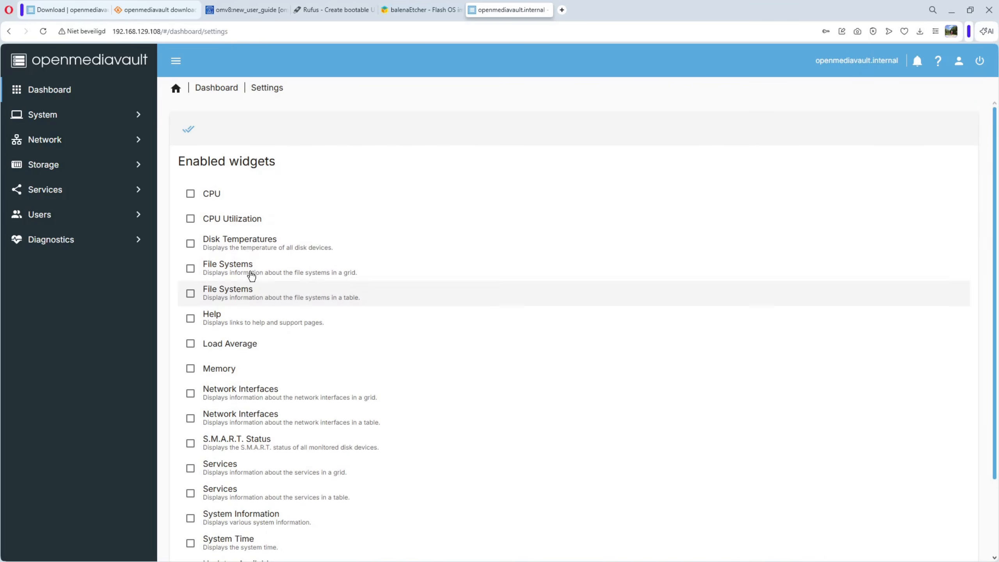
{"action": "left_click", "coordinate": [191, 194]}
{"action": "left_click", "coordinate": [191, 269]}
{"action": "left_click", "coordinate": [190, 293]}
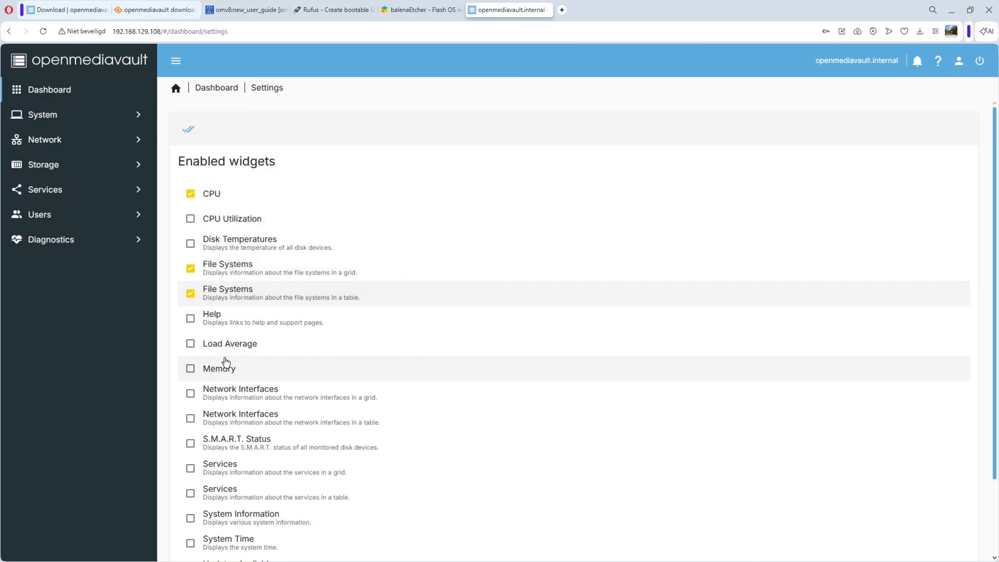
{"action": "left_click", "coordinate": [192, 468]}
{"action": "scroll", "coordinate": [401, 437], "scroll_direction": "down", "scroll_amount": 3}
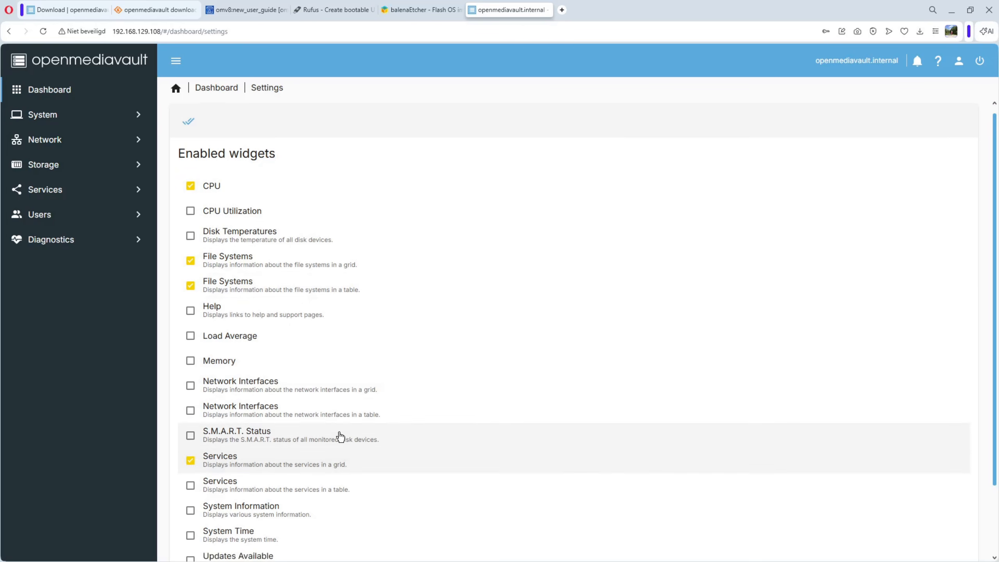
{"action": "left_click", "coordinate": [192, 455]}
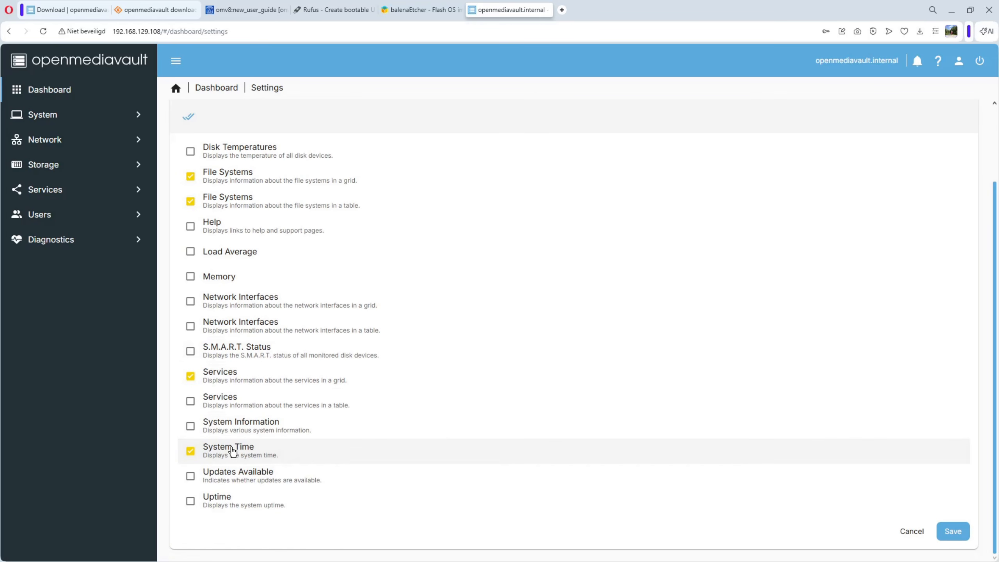
{"action": "left_click", "coordinate": [196, 507]}
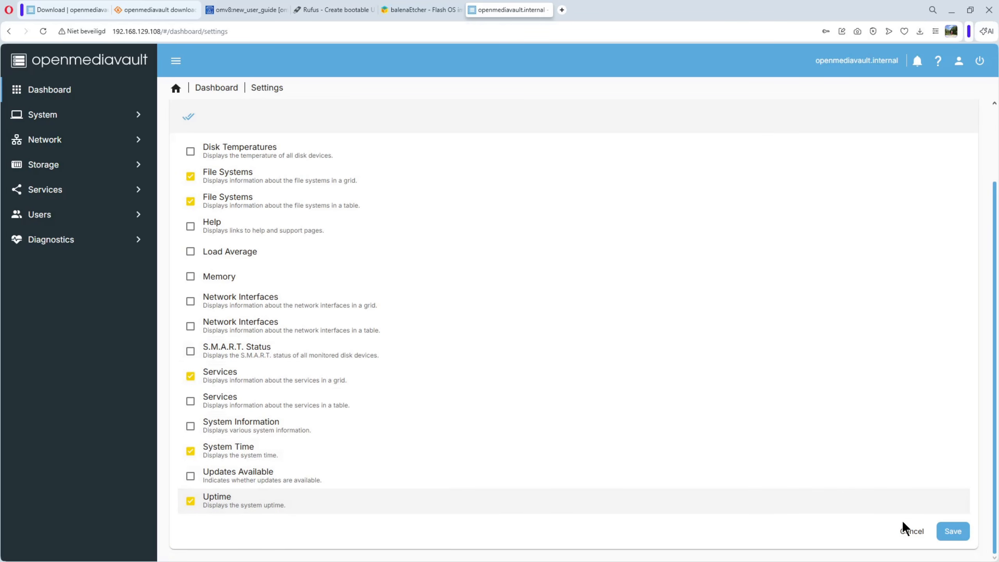
{"action": "left_click", "coordinate": [960, 533]}
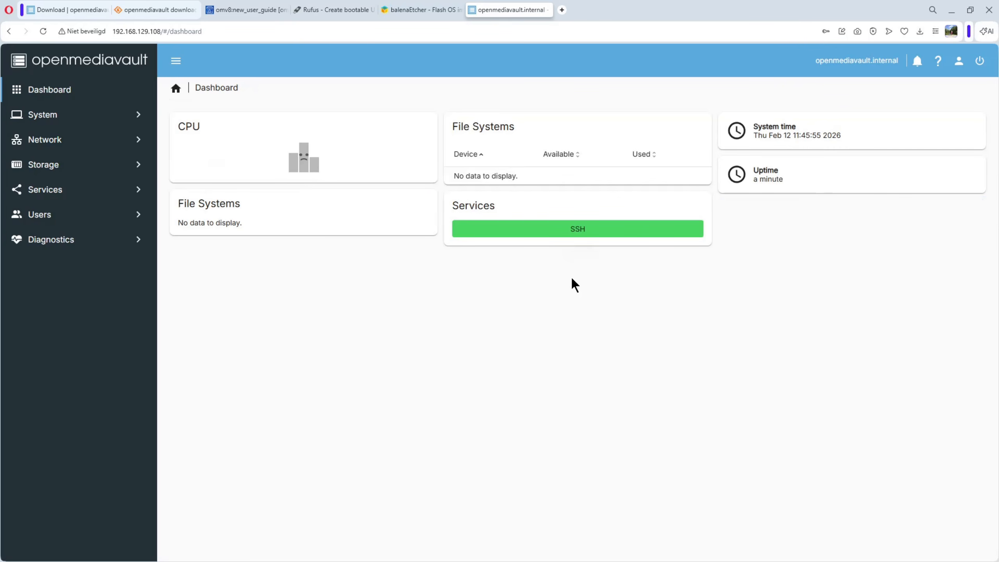
Change the admin account's password by entering and confirming the new password, and save it.
{"action": "left_click", "coordinate": [959, 61]}
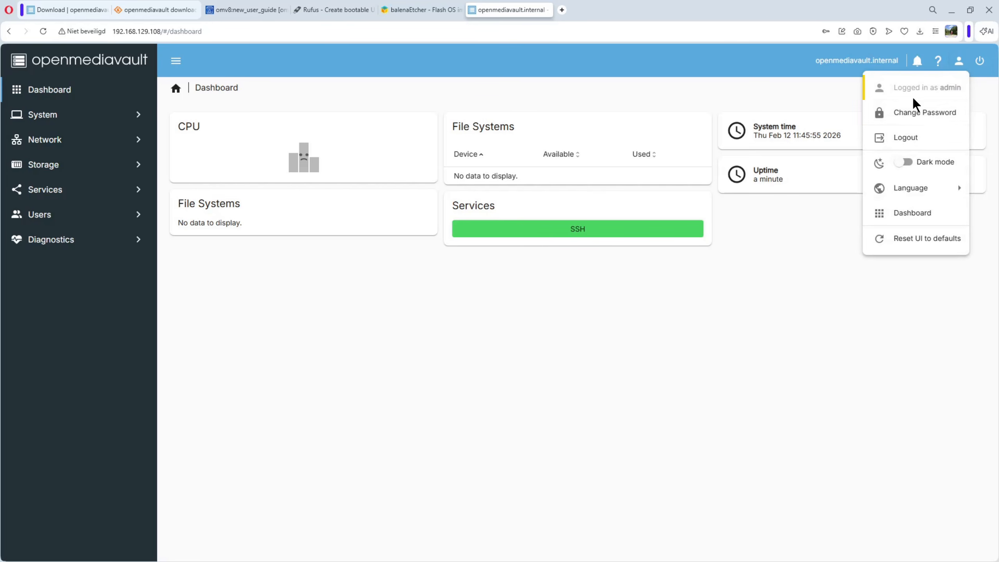
{"action": "left_click", "coordinate": [918, 117]}
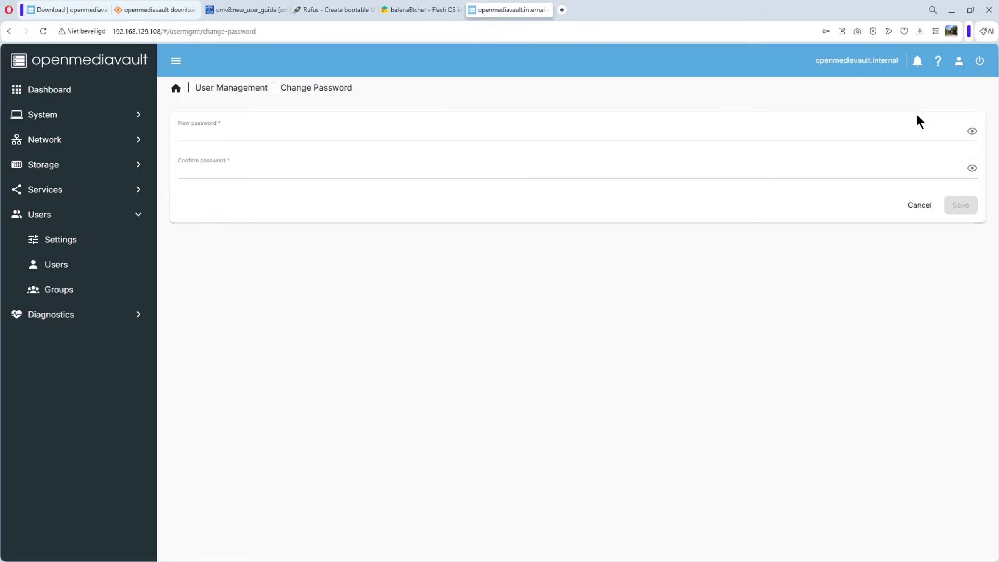
{"action": "left_click", "coordinate": [305, 133]}
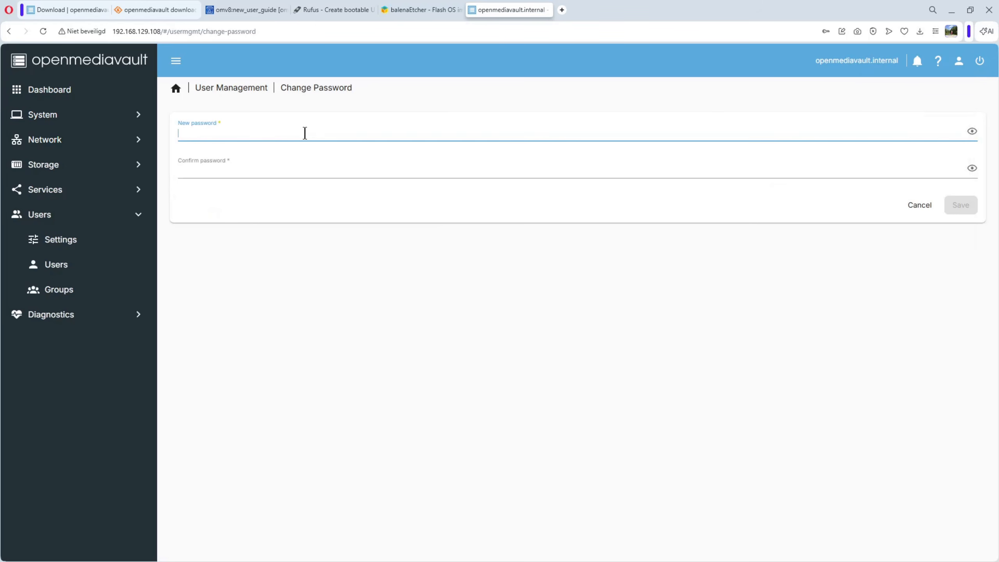
{"action": "type", "text": "a"}
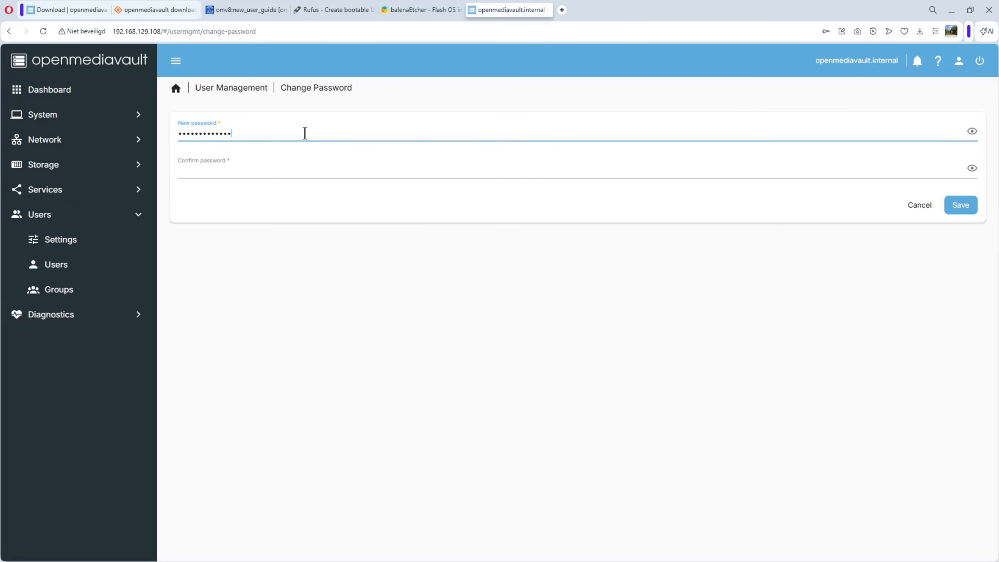
{"action": "left_click", "coordinate": [231, 171]}
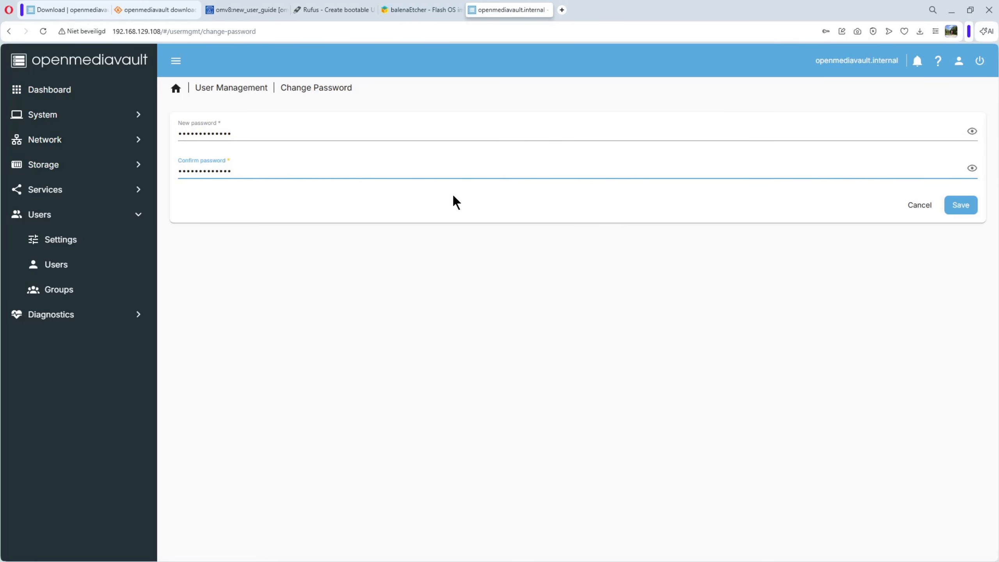
{"action": "left_click", "coordinate": [960, 204]}
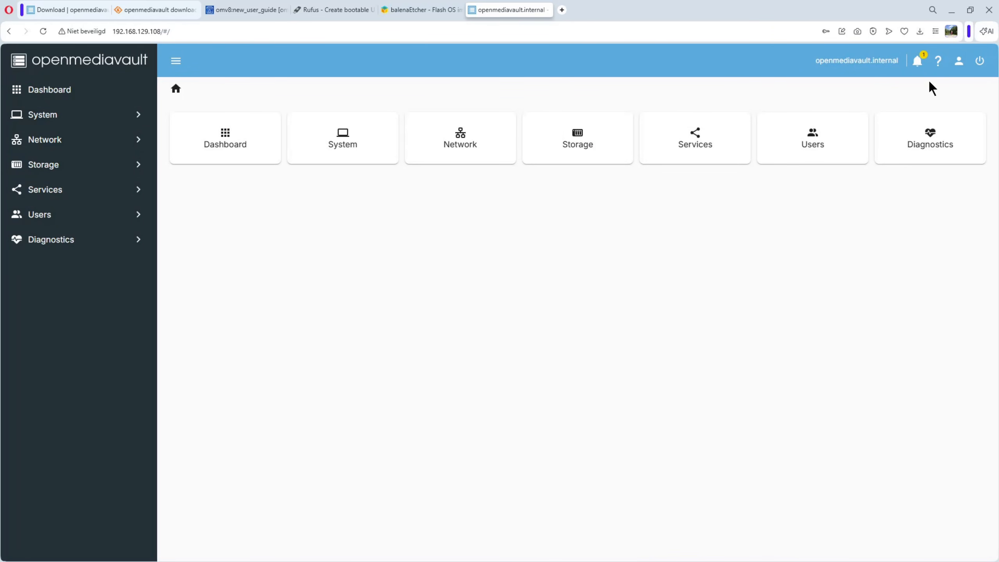
Review the password update notification and clear the notification list.
{"action": "left_click", "coordinate": [917, 61]}
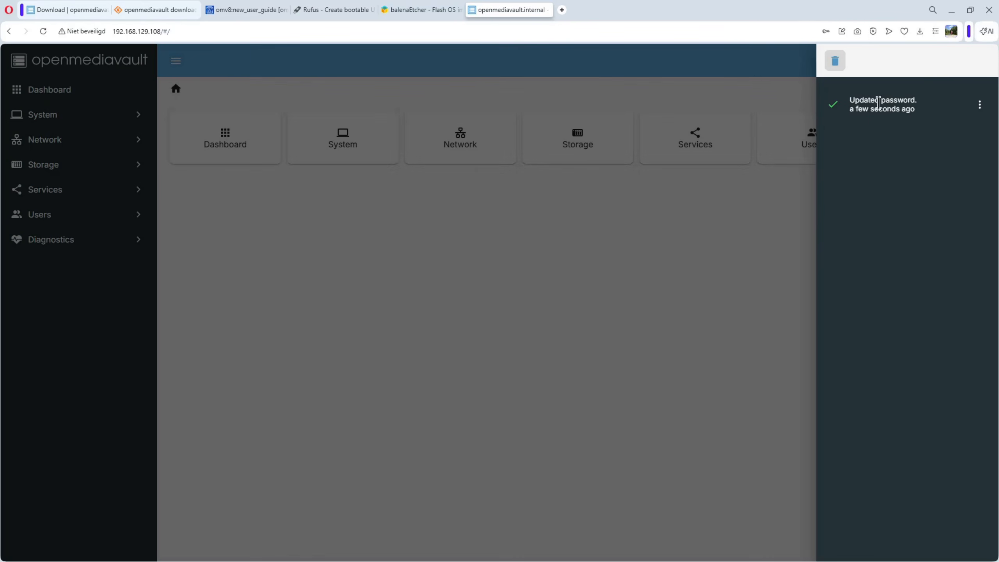
{"action": "left_click", "coordinate": [834, 62]}
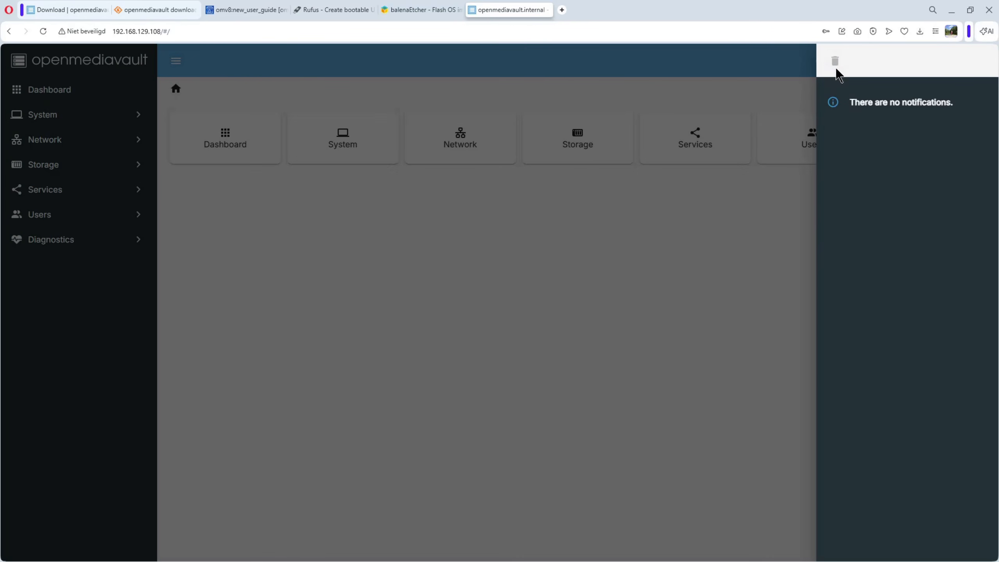
{"action": "left_click", "coordinate": [759, 58]}
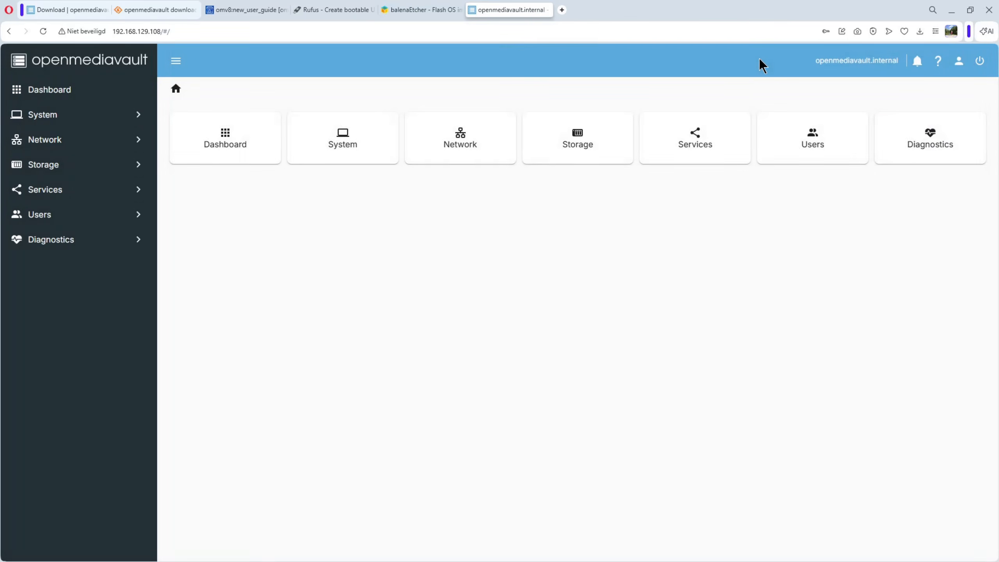
Log out of the web interface and log back in as admin with the new account password.
{"action": "left_click", "coordinate": [958, 63]}
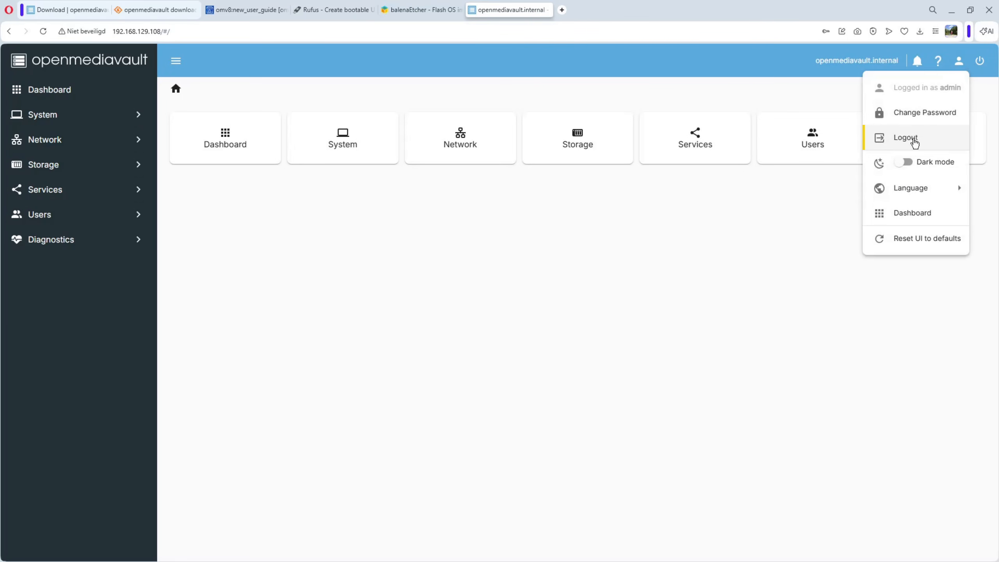
{"action": "left_click", "coordinate": [915, 140]}
{"action": "left_click", "coordinate": [524, 329]}
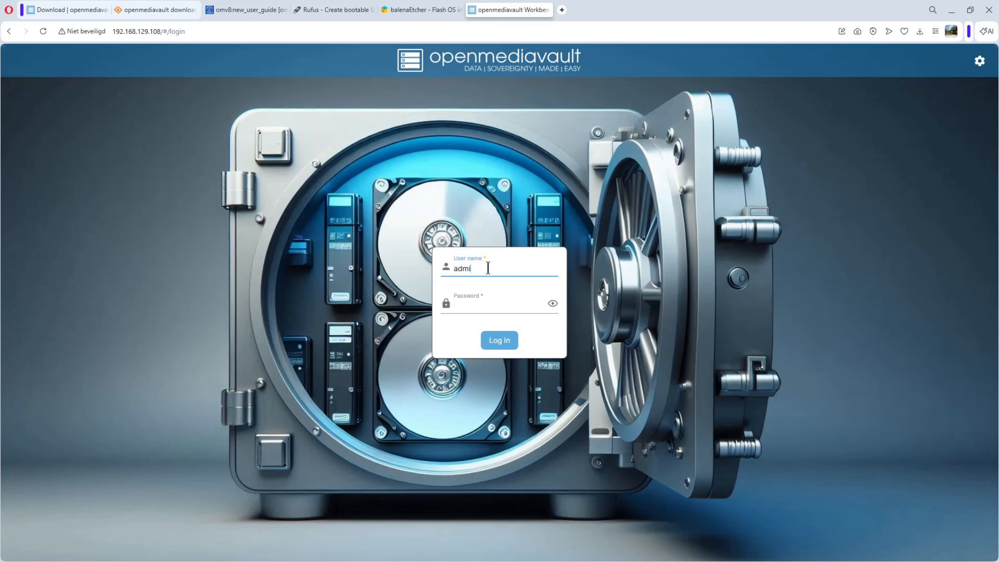
{"action": "left_click", "coordinate": [482, 306]}
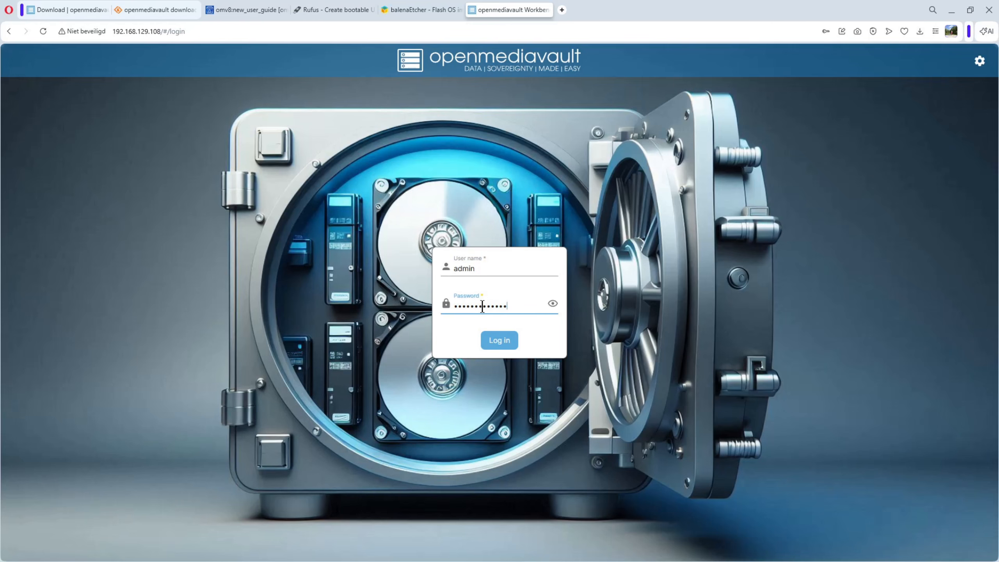
{"action": "left_click", "coordinate": [552, 303]}
{"action": "left_click", "coordinate": [499, 340]}
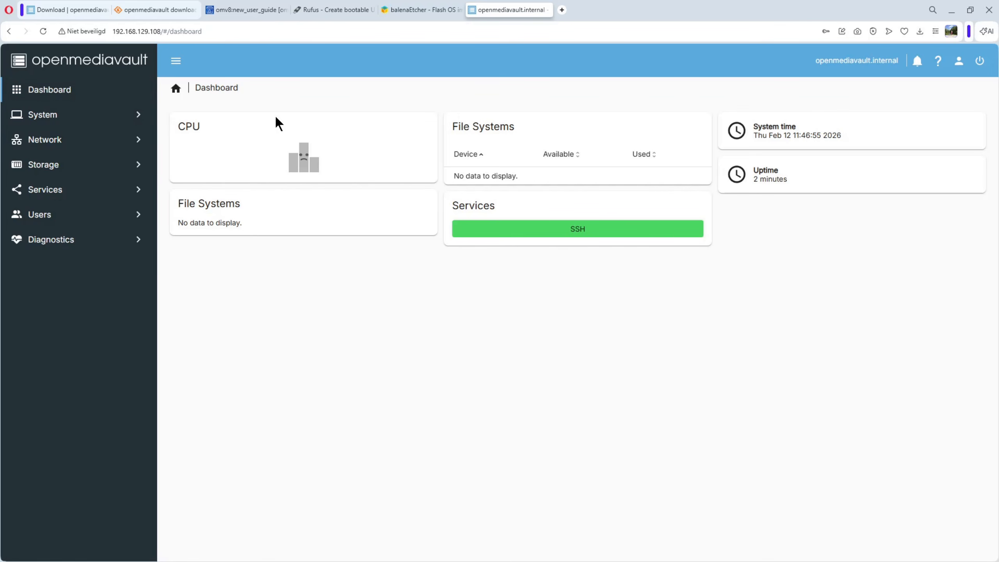
Look through the System, Network, Storage, Services, Users and Diagnostics sections, including the disk list, user home directory settings and user list.
{"action": "left_click", "coordinate": [37, 123]}
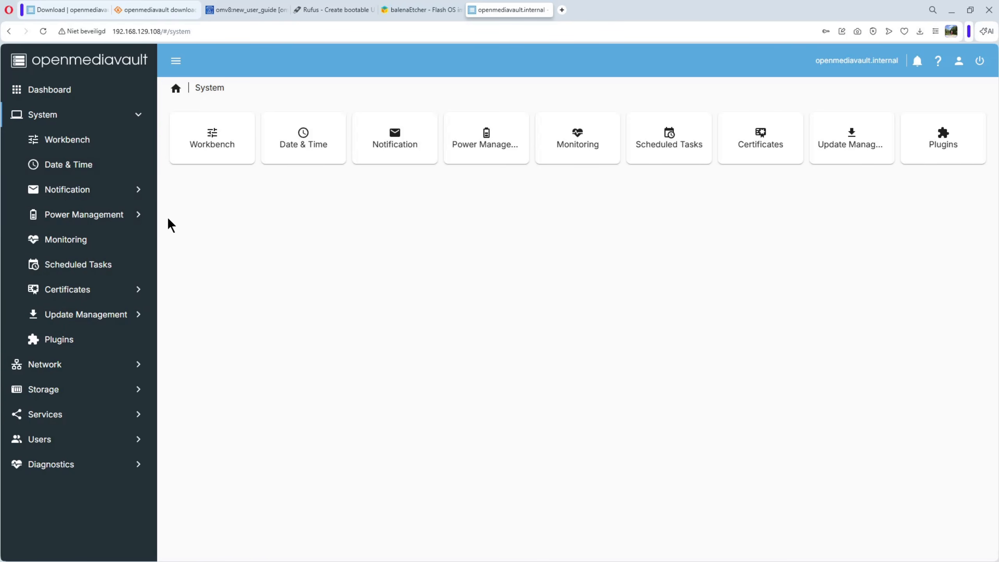
{"action": "left_click", "coordinate": [49, 368]}
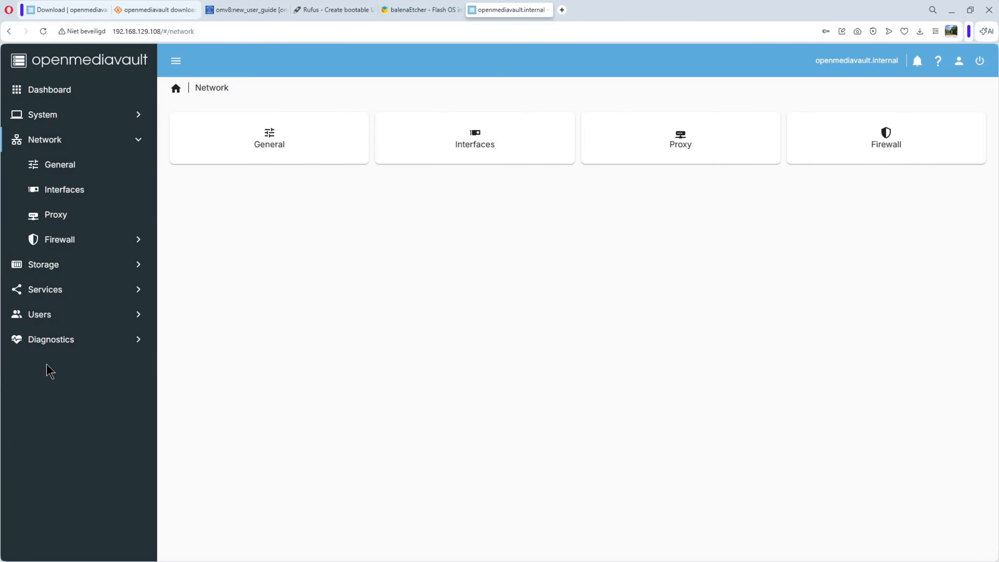
{"action": "left_click", "coordinate": [44, 269]}
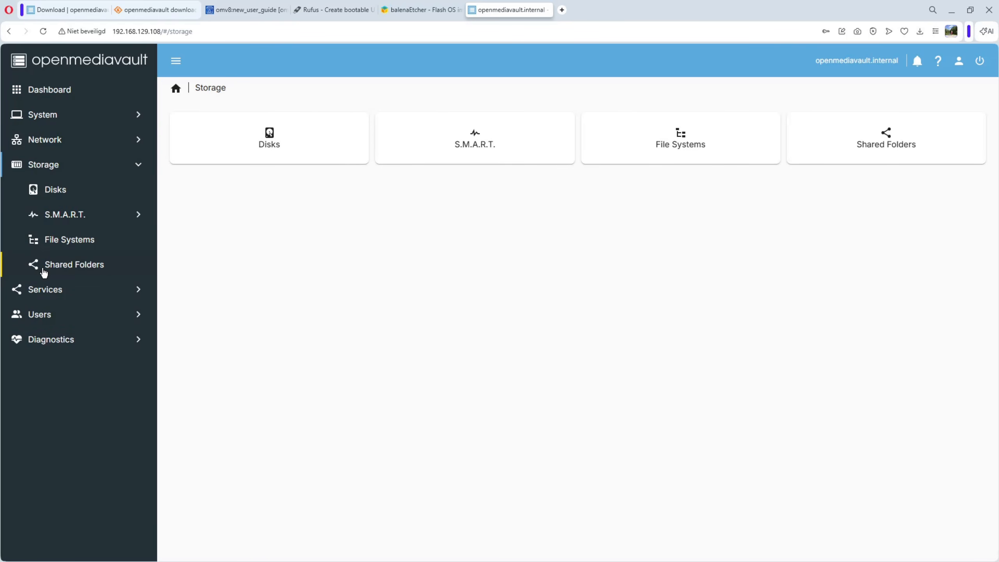
{"action": "left_click", "coordinate": [58, 191]}
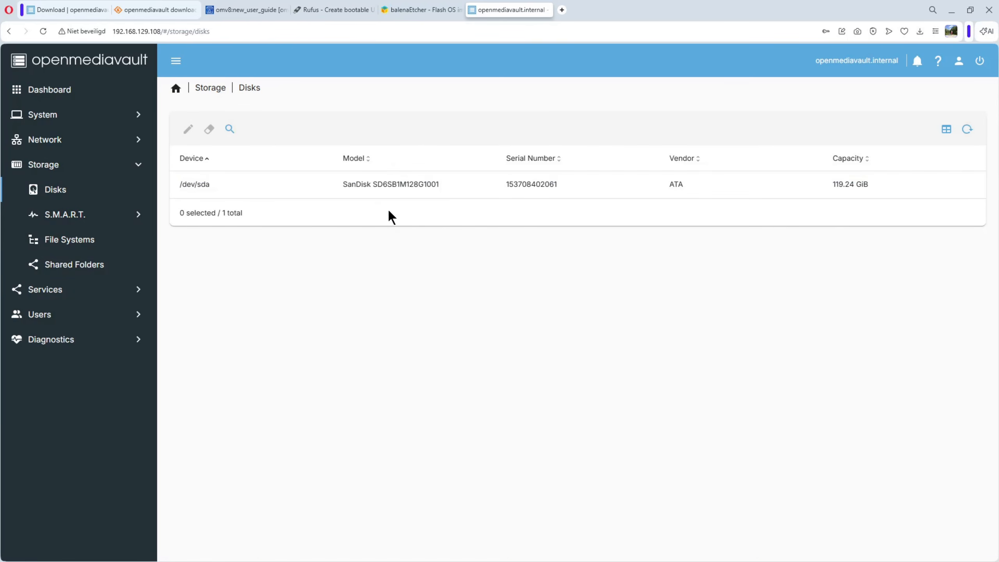
{"action": "left_click", "coordinate": [44, 290]}
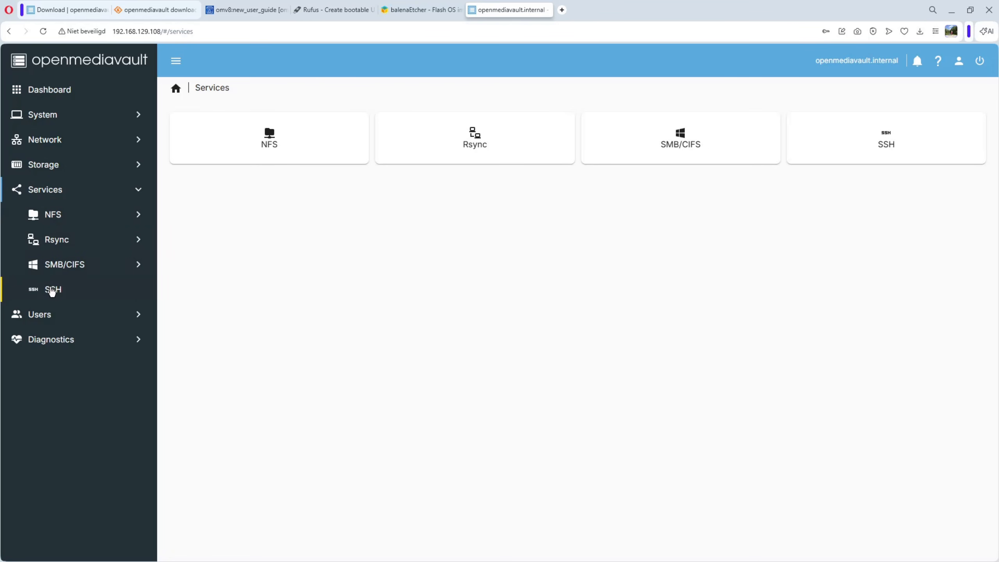
{"action": "left_click", "coordinate": [44, 317]}
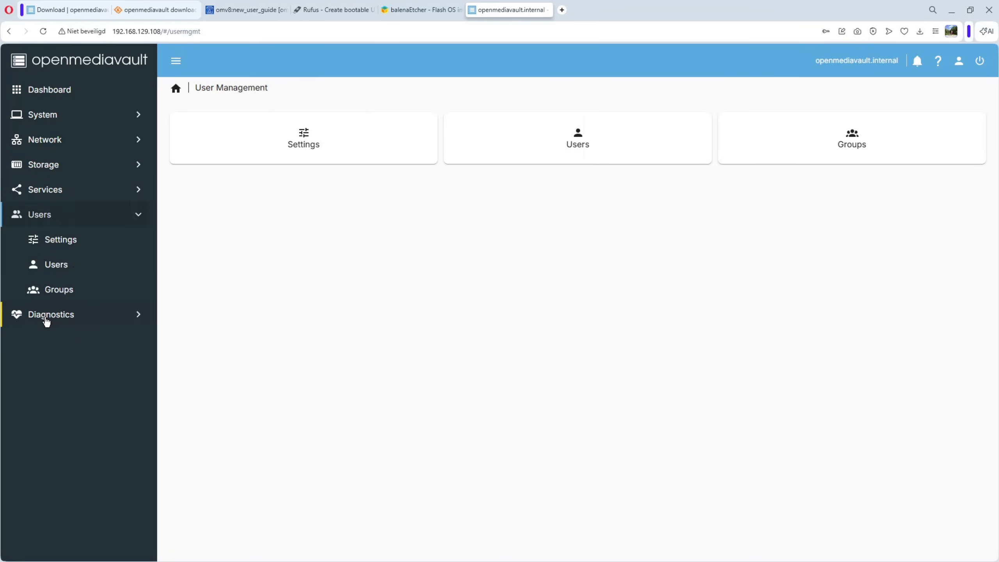
{"action": "left_click", "coordinate": [62, 241]}
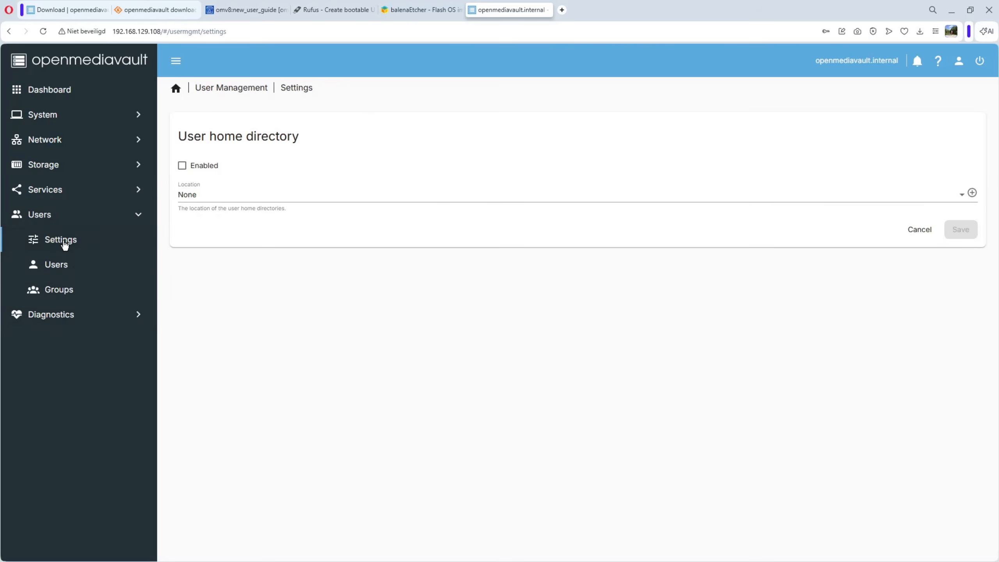
{"action": "left_click", "coordinate": [58, 266]}
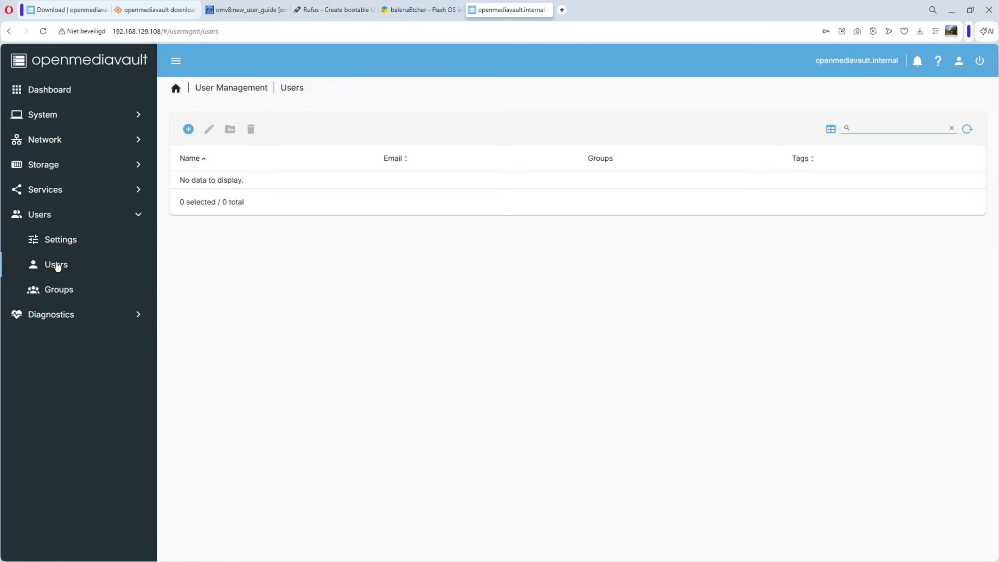
{"action": "left_click", "coordinate": [35, 317]}
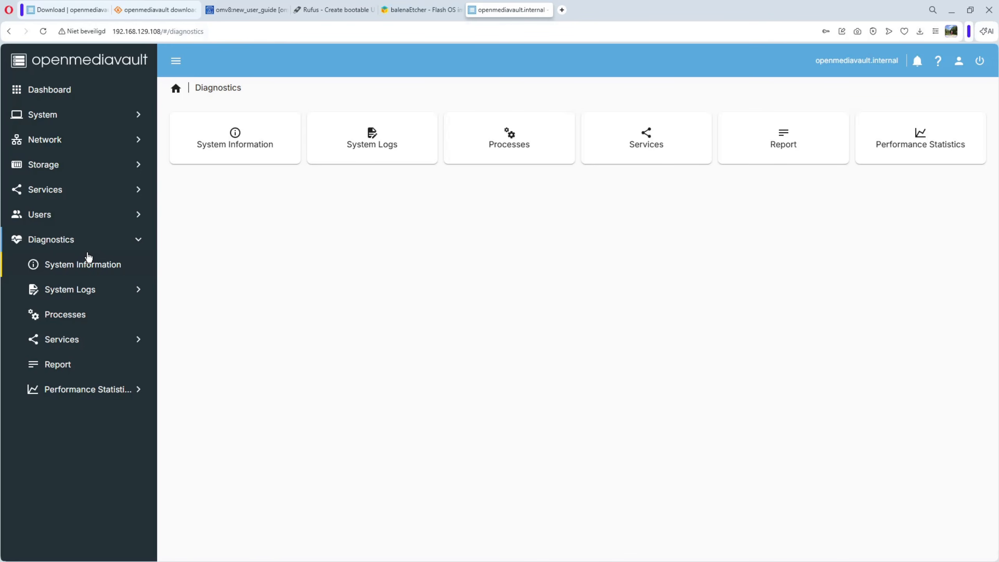
Switch to the omv-extras wiki's Openmediavault 8 New User Guide and read from the platform and installation sections through First Boot to Initial Configuration.
{"action": "left_click", "coordinate": [244, 9]}
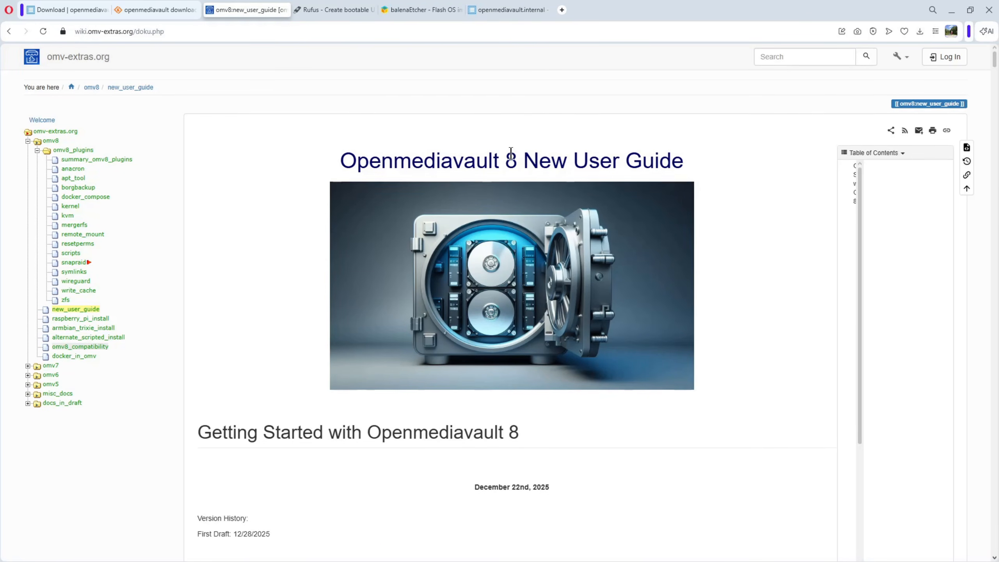
{"action": "scroll", "coordinate": [511, 152], "scroll_direction": "down", "scroll_amount": 15}
{"action": "scroll", "coordinate": [511, 157], "scroll_direction": "down", "scroll_amount": 20}
{"action": "scroll", "coordinate": [511, 157], "scroll_direction": "down", "scroll_amount": 20}
{"action": "scroll", "coordinate": [510, 153], "scroll_direction": "down", "scroll_amount": 20}
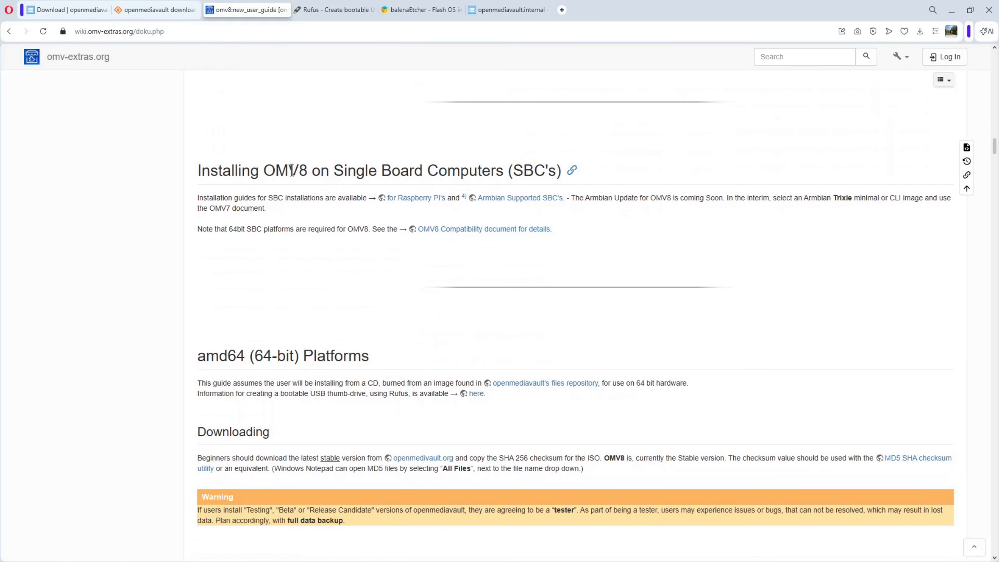
{"action": "scroll", "coordinate": [582, 191], "scroll_direction": "down", "scroll_amount": 5}
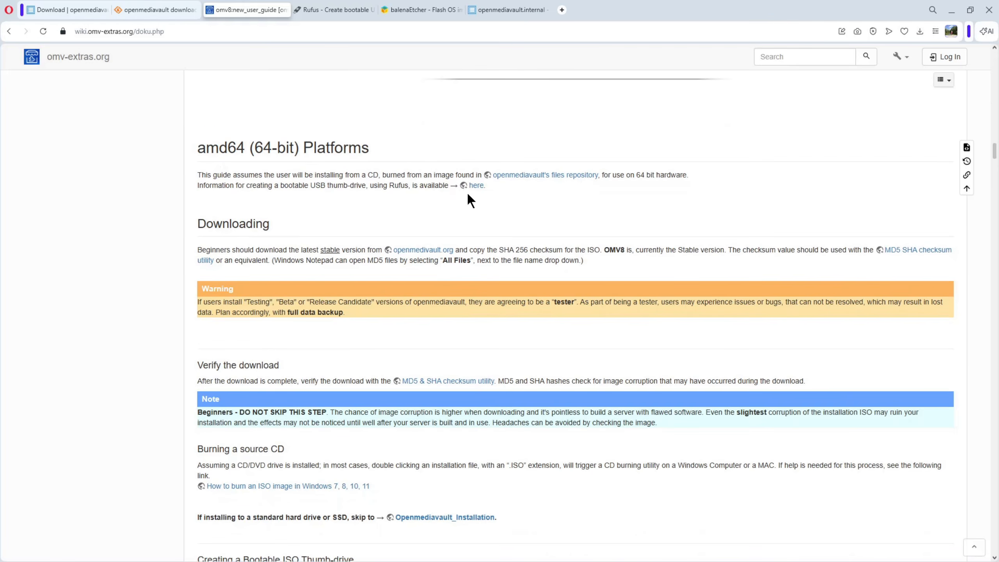
{"action": "scroll", "coordinate": [467, 191], "scroll_direction": "down", "scroll_amount": 14}
{"action": "scroll", "coordinate": [467, 193], "scroll_direction": "down", "scroll_amount": 4}
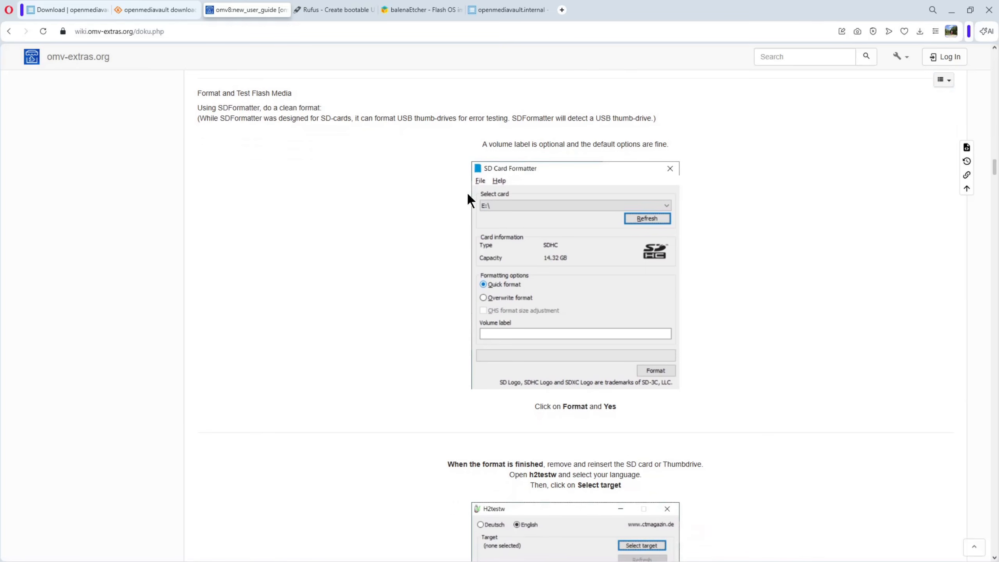
{"action": "scroll", "coordinate": [468, 197], "scroll_direction": "down", "scroll_amount": 12}
{"action": "scroll", "coordinate": [469, 198], "scroll_direction": "down", "scroll_amount": 20}
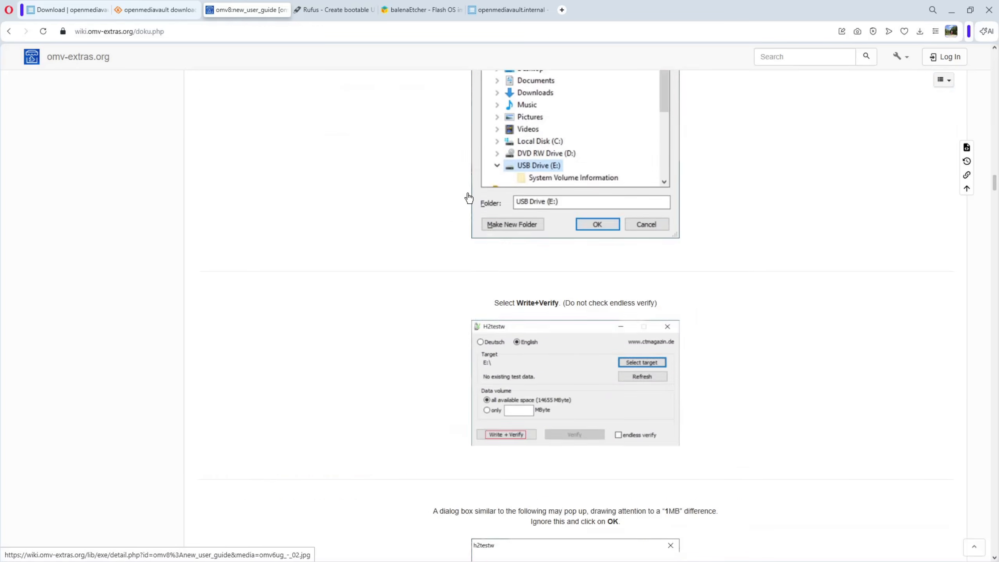
{"action": "scroll", "coordinate": [468, 198], "scroll_direction": "down", "scroll_amount": 10}
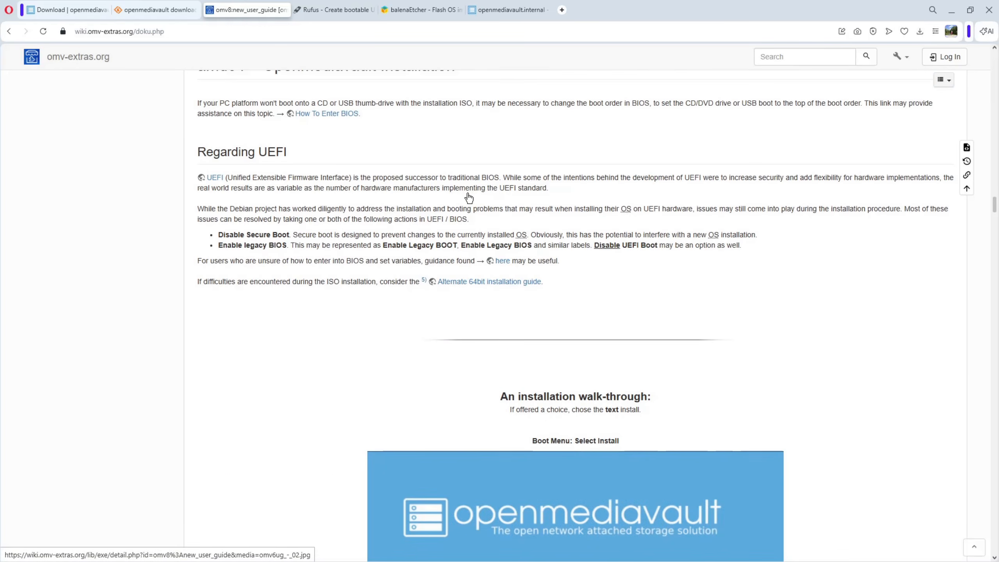
{"action": "scroll", "coordinate": [468, 197], "scroll_direction": "down", "scroll_amount": 3}
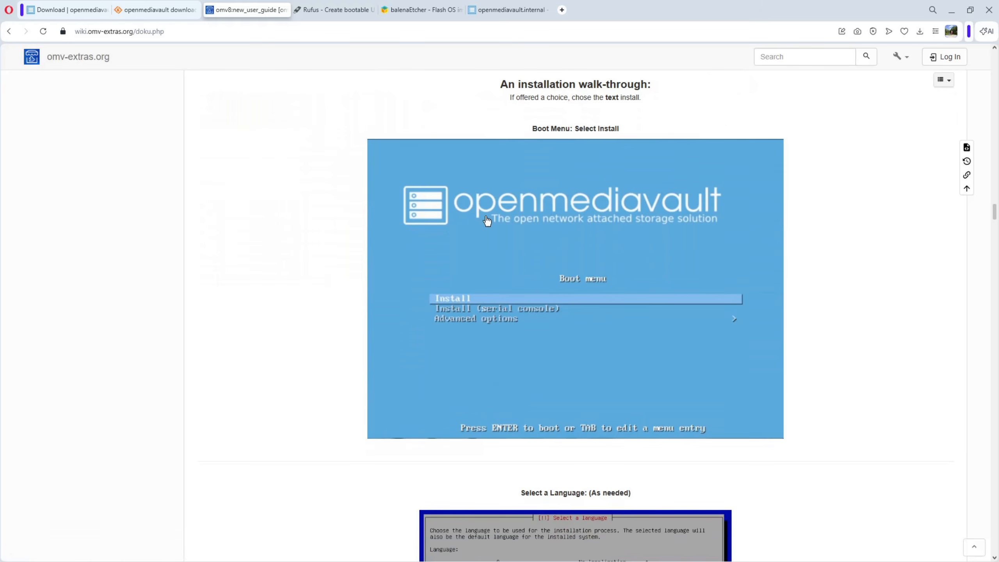
{"action": "scroll", "coordinate": [503, 221], "scroll_direction": "down", "scroll_amount": 10}
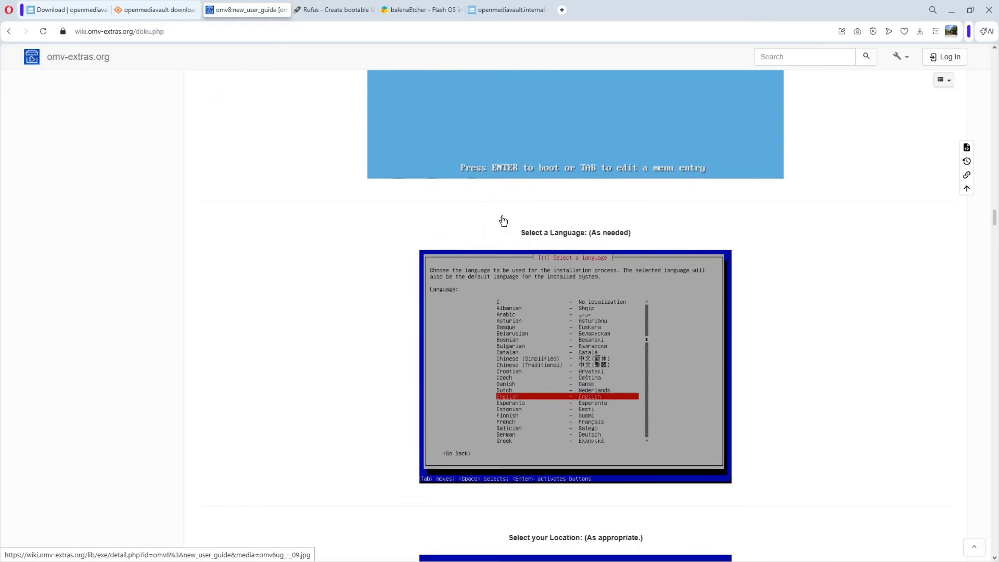
{"action": "scroll", "coordinate": [616, 215], "scroll_direction": "down", "scroll_amount": 20}
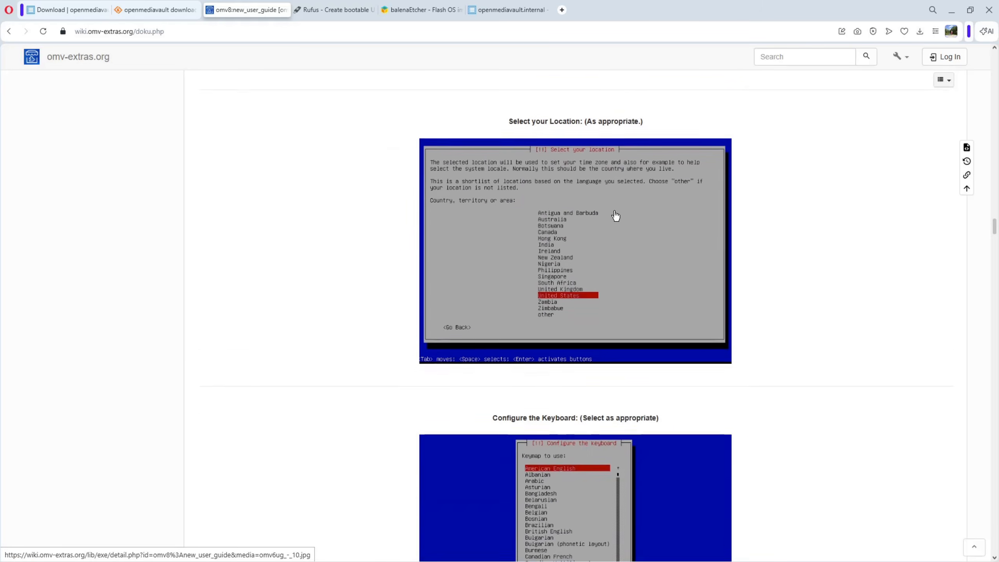
{"action": "scroll", "coordinate": [616, 216], "scroll_direction": "down", "scroll_amount": 20}
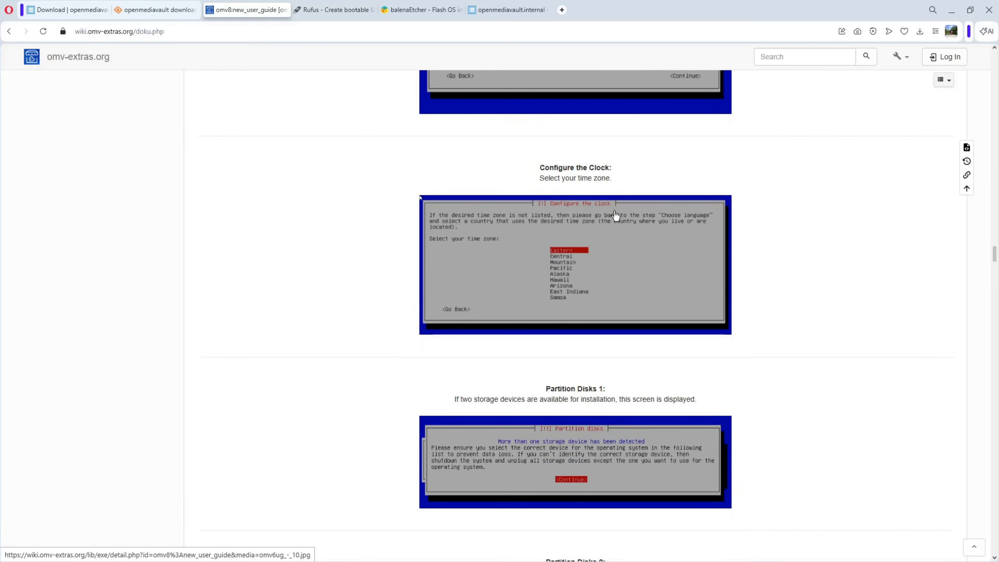
{"action": "scroll", "coordinate": [615, 216], "scroll_direction": "down", "scroll_amount": 4}
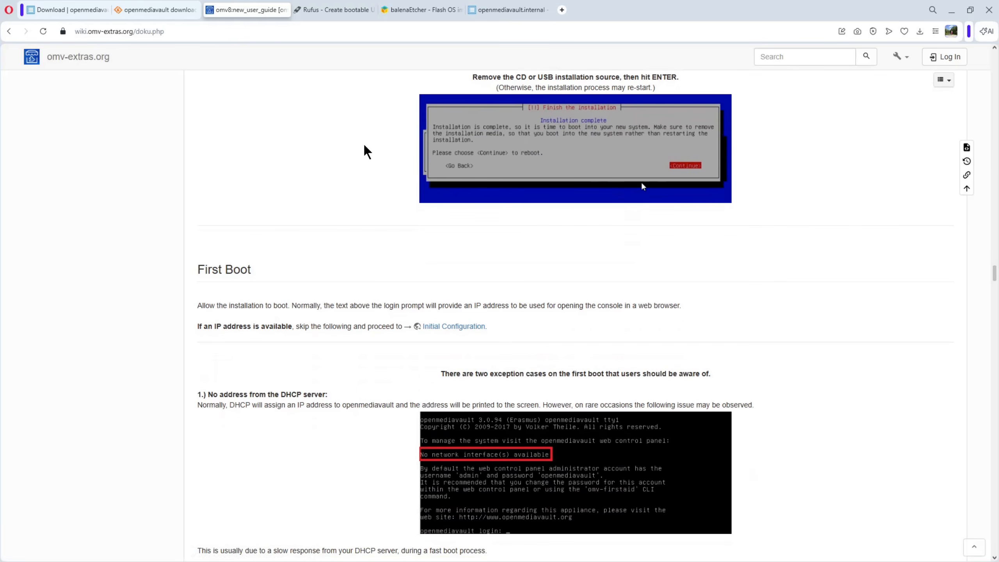
{"action": "scroll", "coordinate": [364, 146], "scroll_direction": "down", "scroll_amount": 12}
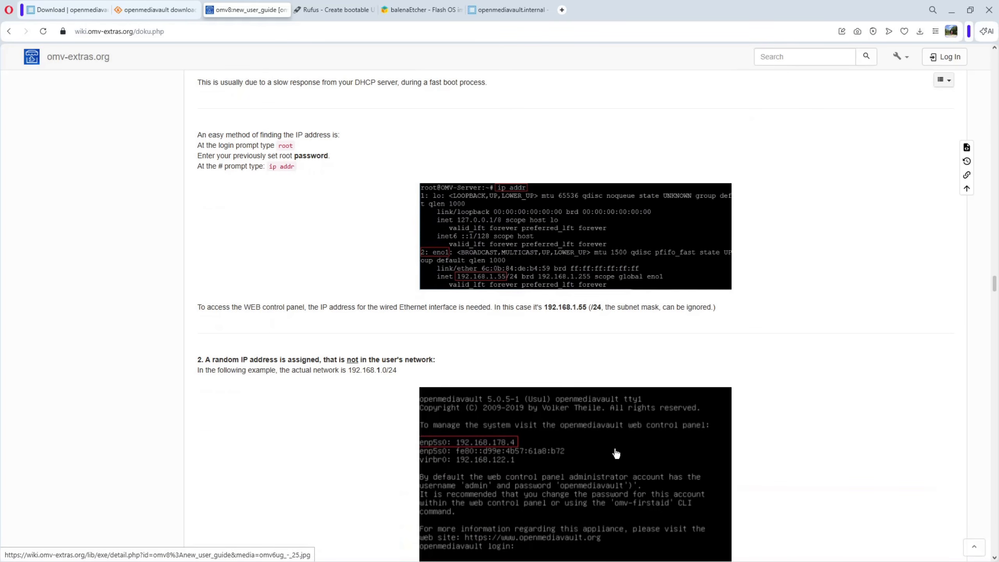
{"action": "scroll", "coordinate": [435, 334], "scroll_direction": "down", "scroll_amount": 12}
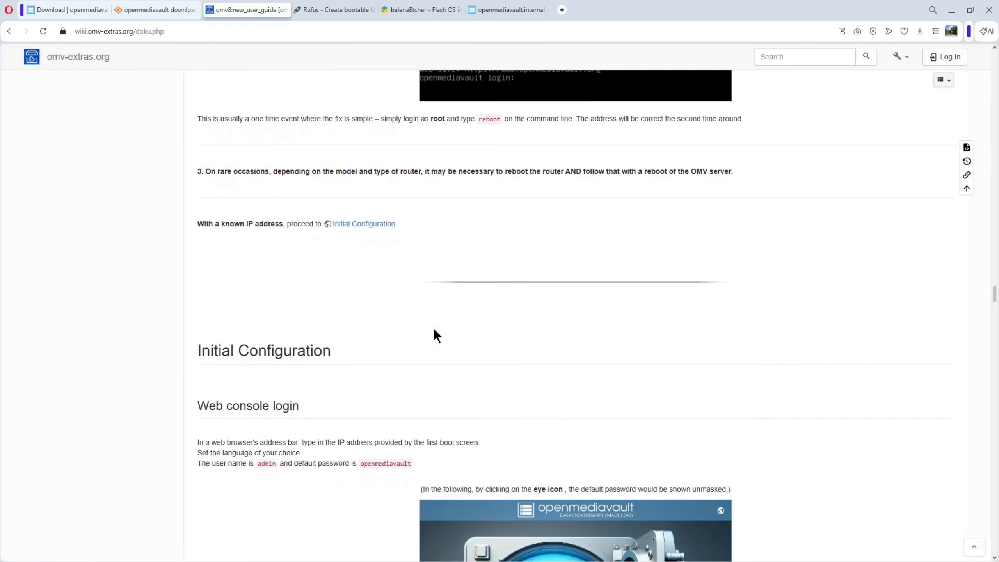
Read the guide's Initial Configuration section from the web console login and default credentials through the Quick Start Guide to Change Password.
{"action": "scroll", "coordinate": [435, 332], "scroll_direction": "down", "scroll_amount": 4}
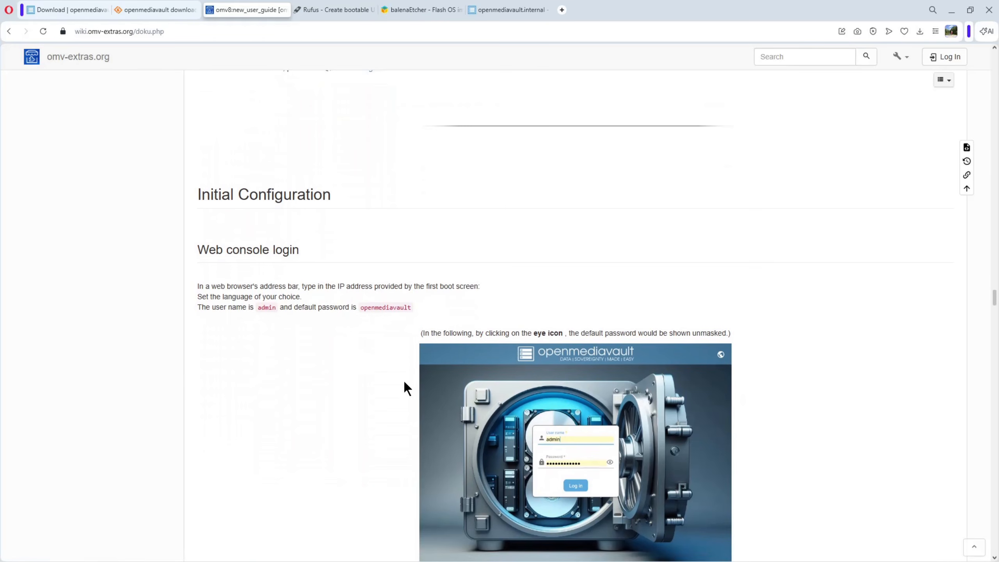
{"action": "scroll", "coordinate": [557, 390], "scroll_direction": "down", "scroll_amount": 3}
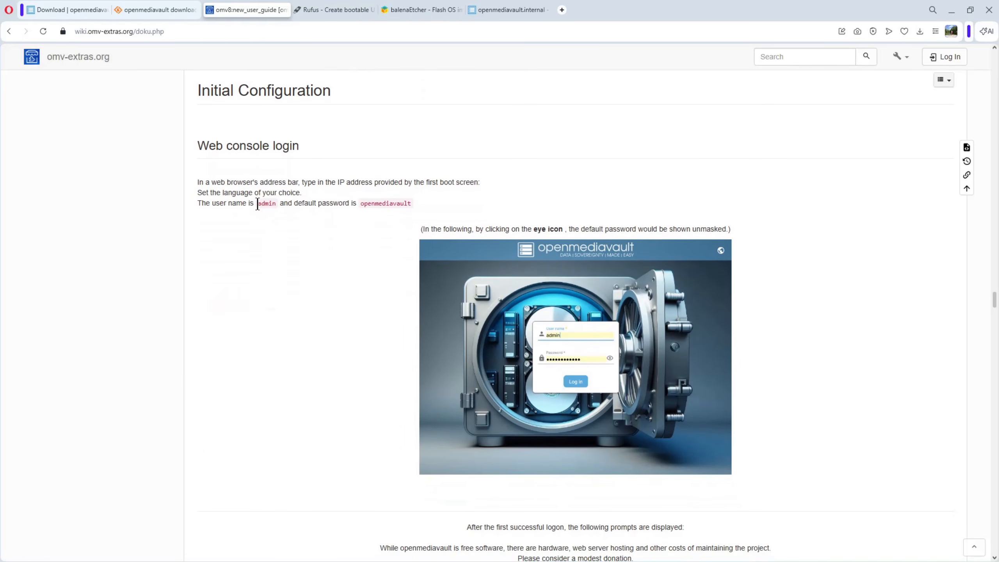
{"action": "left_click_drag", "start_coordinate": [258, 203], "coordinate": [278, 204]}
{"action": "left_click_drag", "start_coordinate": [360, 203], "coordinate": [424, 203]}
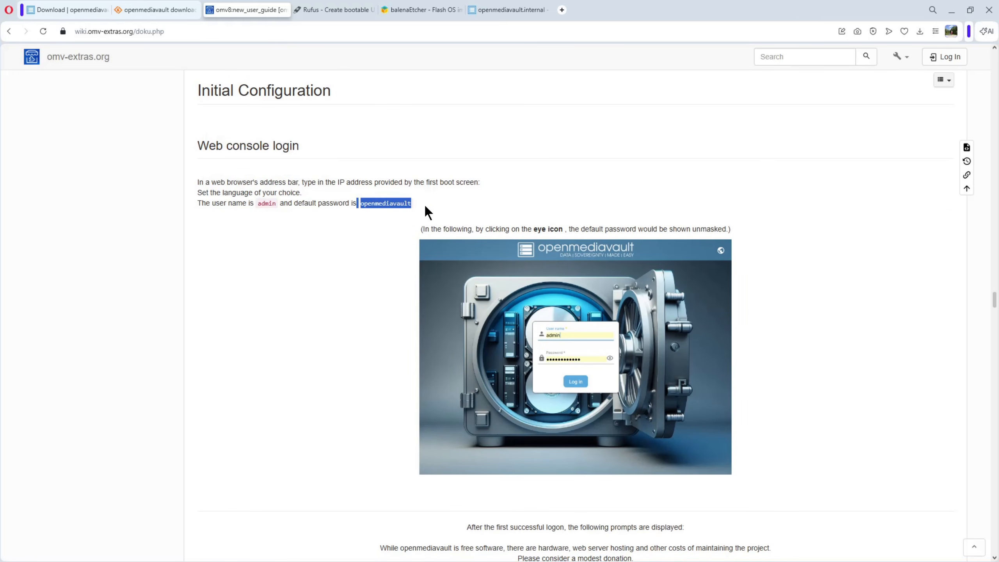
{"action": "scroll", "coordinate": [388, 298], "scroll_direction": "down", "scroll_amount": 4}
{"action": "scroll", "coordinate": [388, 301], "scroll_direction": "down", "scroll_amount": 4}
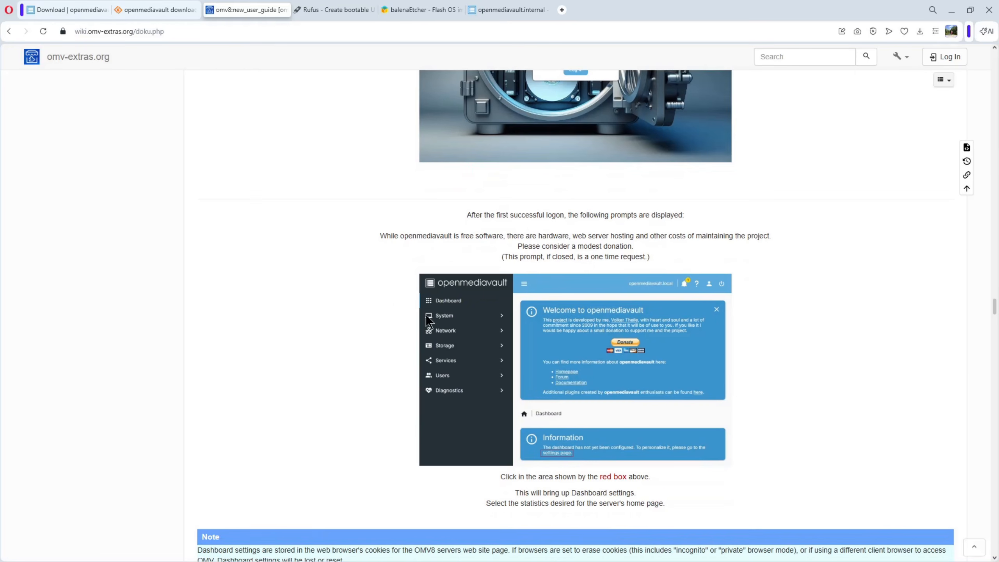
{"action": "scroll", "coordinate": [626, 353], "scroll_direction": "down", "scroll_amount": 16}
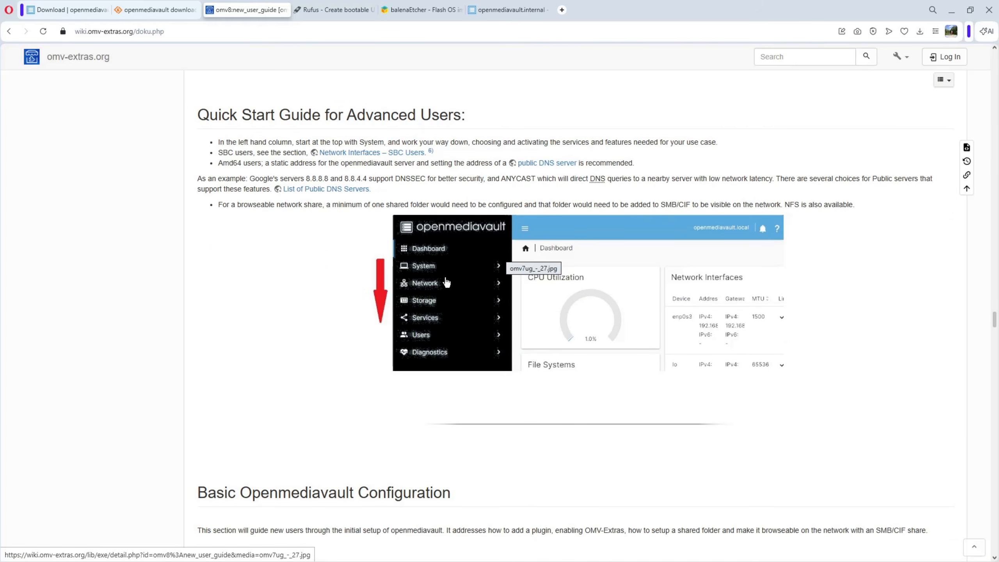
{"action": "scroll", "coordinate": [504, 268], "scroll_direction": "down", "scroll_amount": 9}
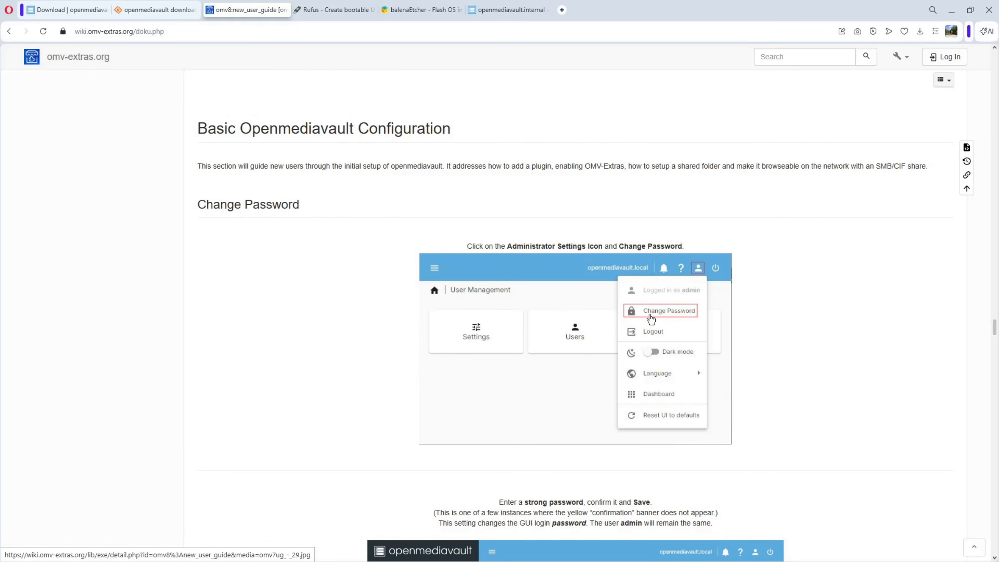
{"action": "scroll", "coordinate": [537, 323], "scroll_direction": "down", "scroll_amount": 10}
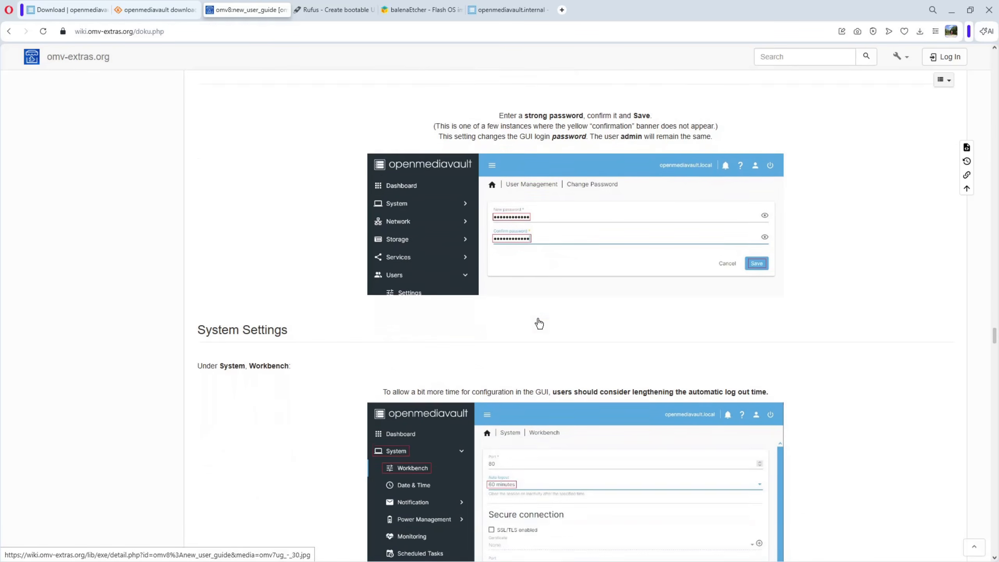
Read the guide's System Settings, Date & Time, Server Notifications, Network Interfaces, Power Management and Update Management instructions down to OMV-Extras.
{"action": "scroll", "coordinate": [539, 323], "scroll_direction": "down", "scroll_amount": 5}
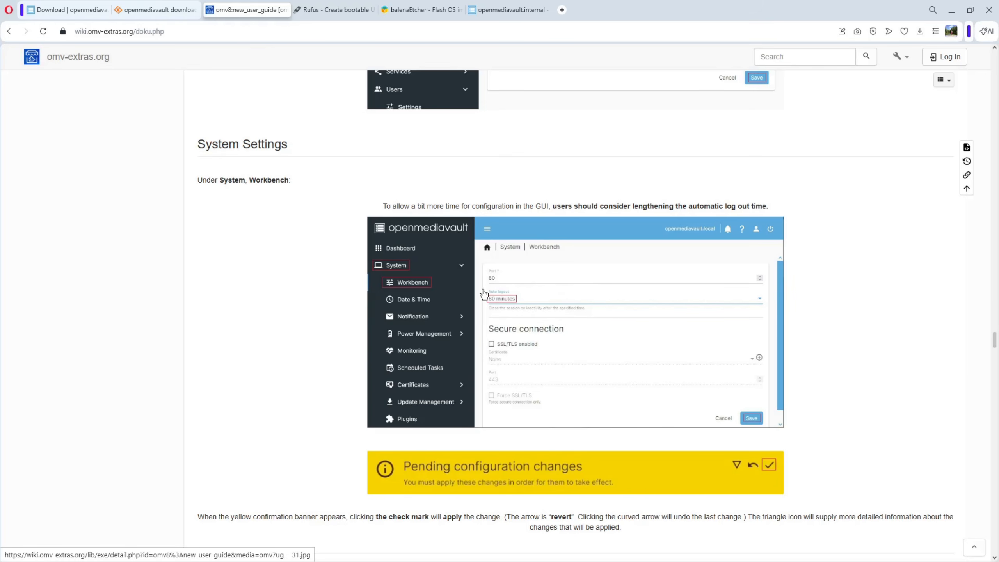
{"action": "scroll", "coordinate": [578, 330], "scroll_direction": "down", "scroll_amount": 7}
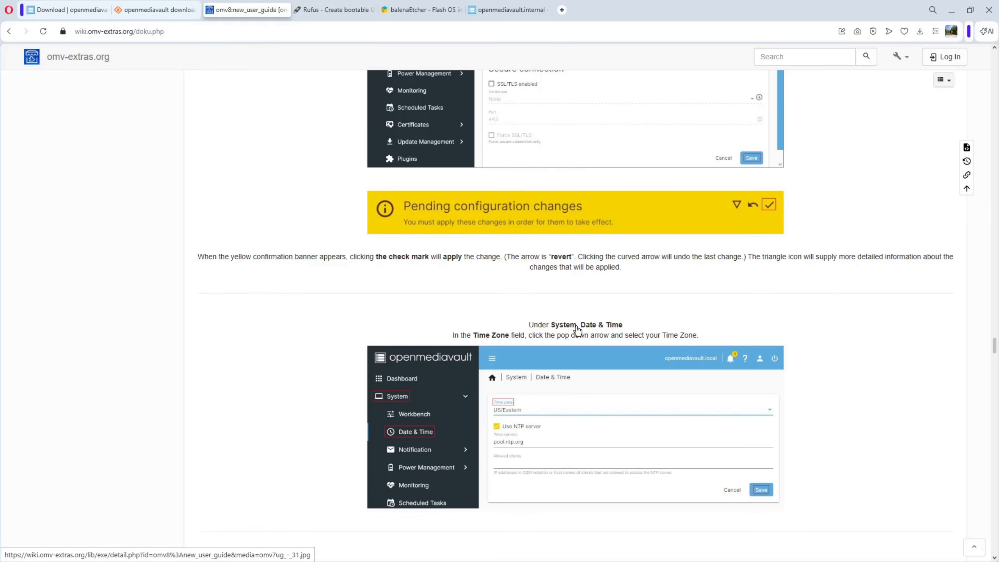
{"action": "scroll", "coordinate": [576, 326], "scroll_direction": "down", "scroll_amount": 4}
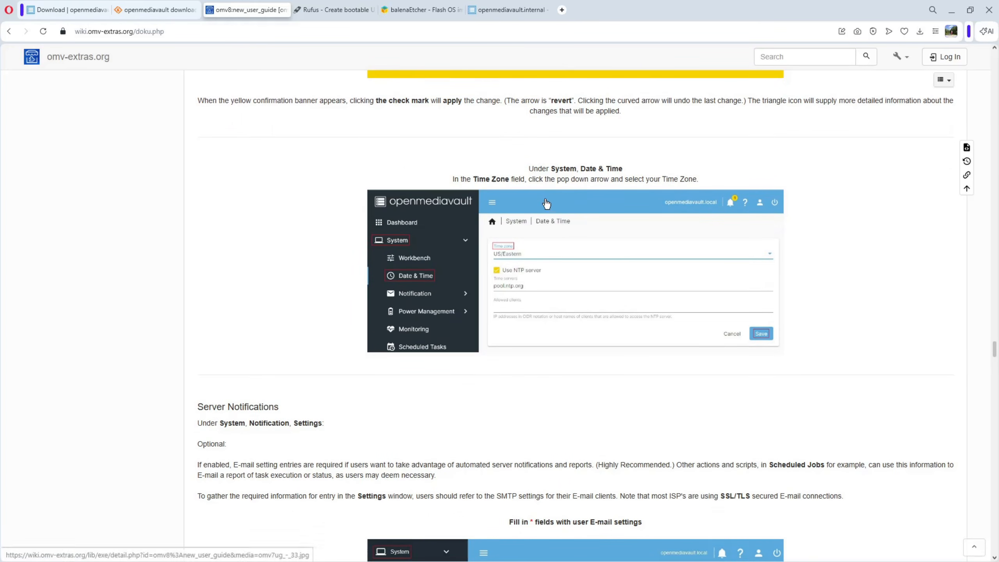
{"action": "scroll", "coordinate": [569, 241], "scroll_direction": "down", "scroll_amount": 7}
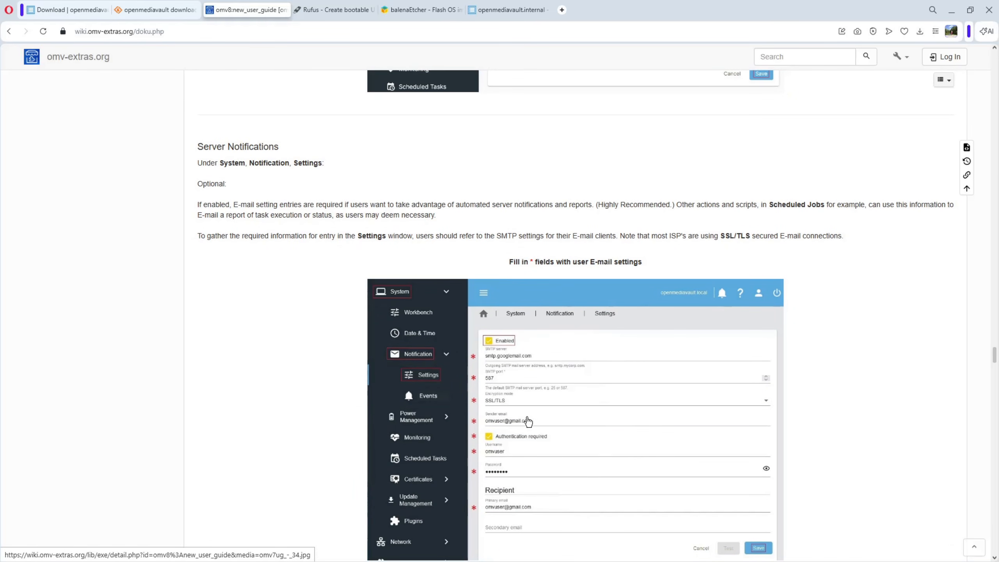
{"action": "scroll", "coordinate": [528, 422], "scroll_direction": "down", "scroll_amount": 9}
{"action": "scroll", "coordinate": [528, 421], "scroll_direction": "down", "scroll_amount": 3}
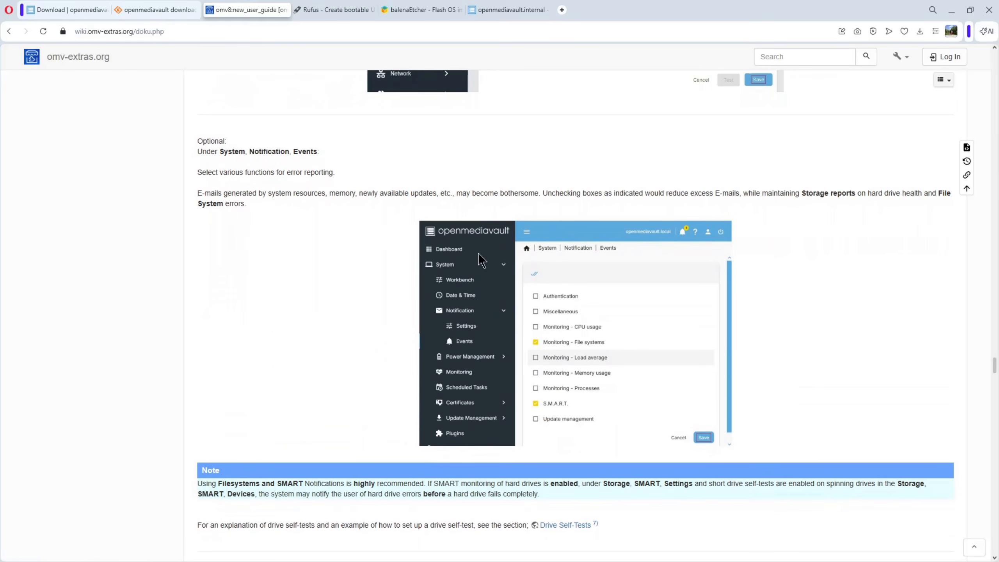
{"action": "scroll", "coordinate": [480, 256], "scroll_direction": "down", "scroll_amount": 5}
{"action": "scroll", "coordinate": [478, 253], "scroll_direction": "down", "scroll_amount": 10}
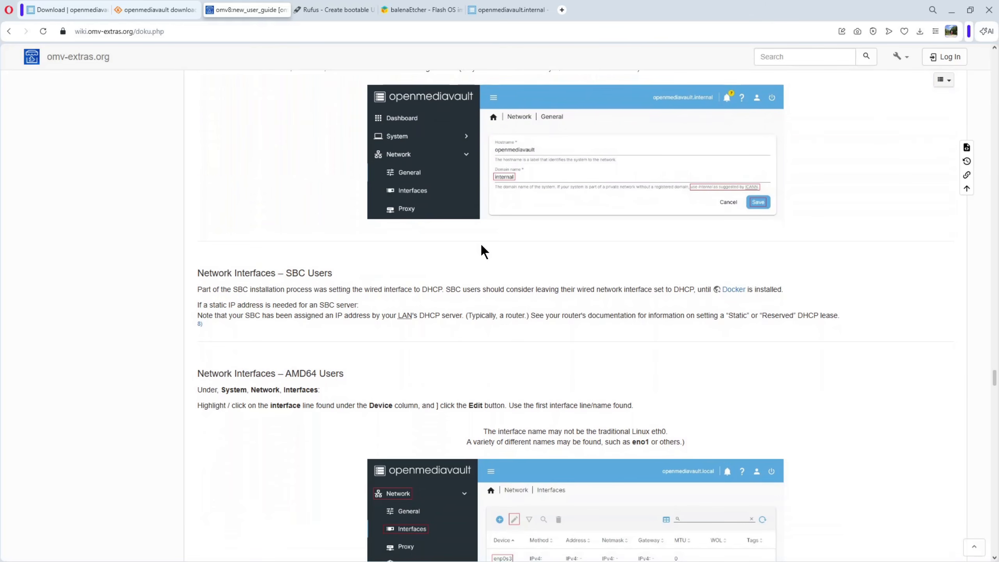
{"action": "scroll", "coordinate": [483, 253], "scroll_direction": "down", "scroll_amount": 9}
{"action": "scroll", "coordinate": [481, 246], "scroll_direction": "down", "scroll_amount": 13}
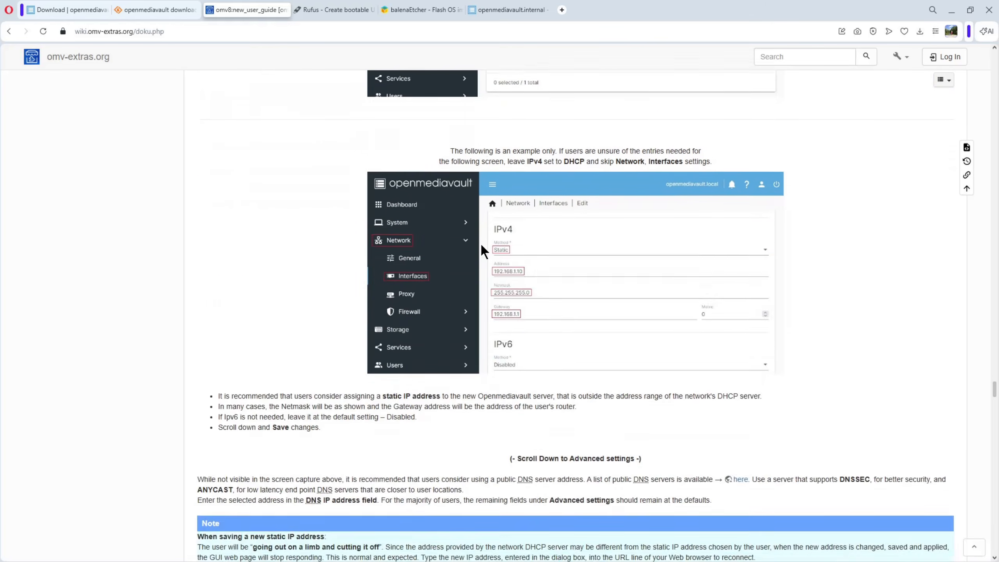
{"action": "scroll", "coordinate": [481, 244], "scroll_direction": "down", "scroll_amount": 15}
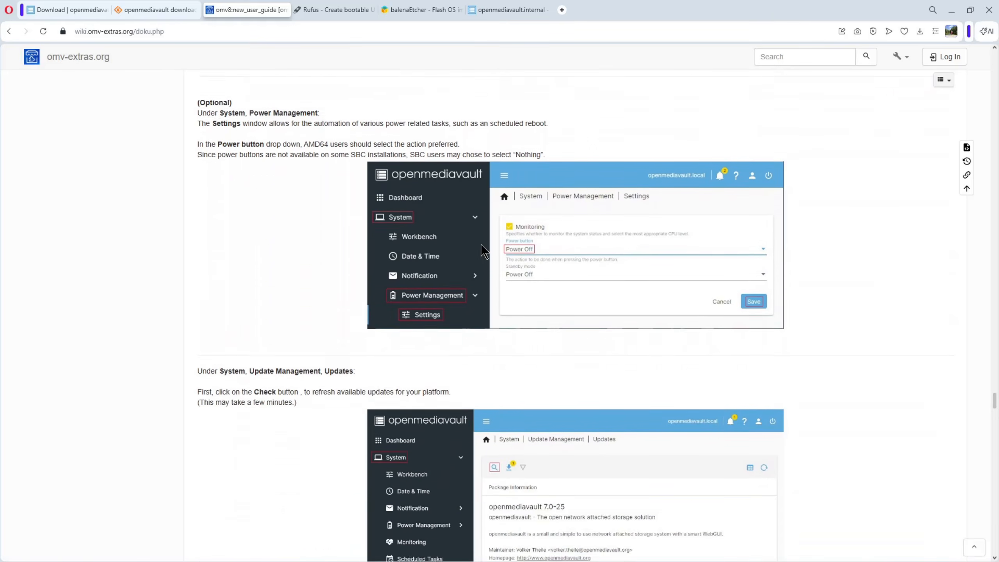
{"action": "scroll", "coordinate": [483, 249], "scroll_direction": "down", "scroll_amount": 8}
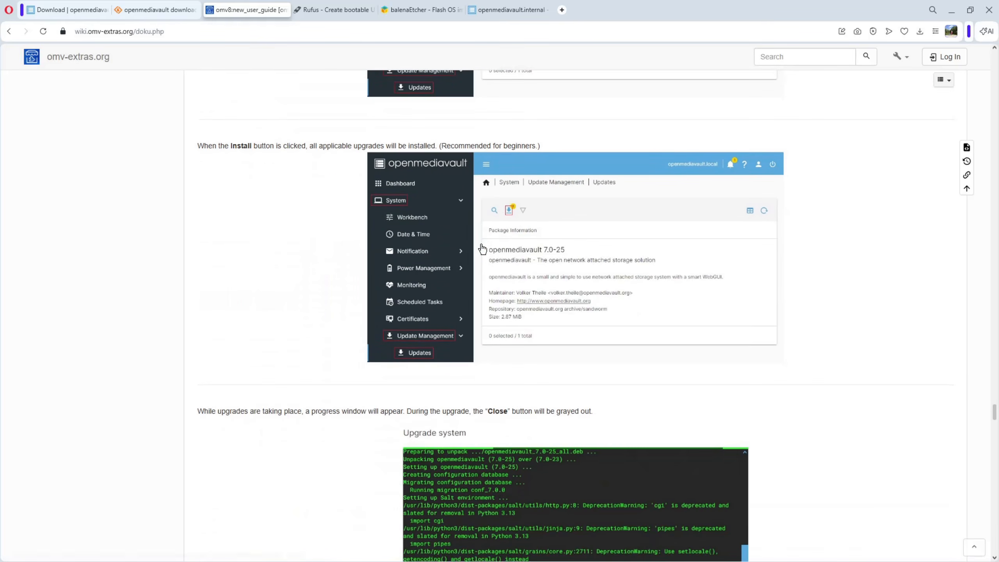
{"action": "scroll", "coordinate": [483, 248], "scroll_direction": "down", "scroll_amount": 4}
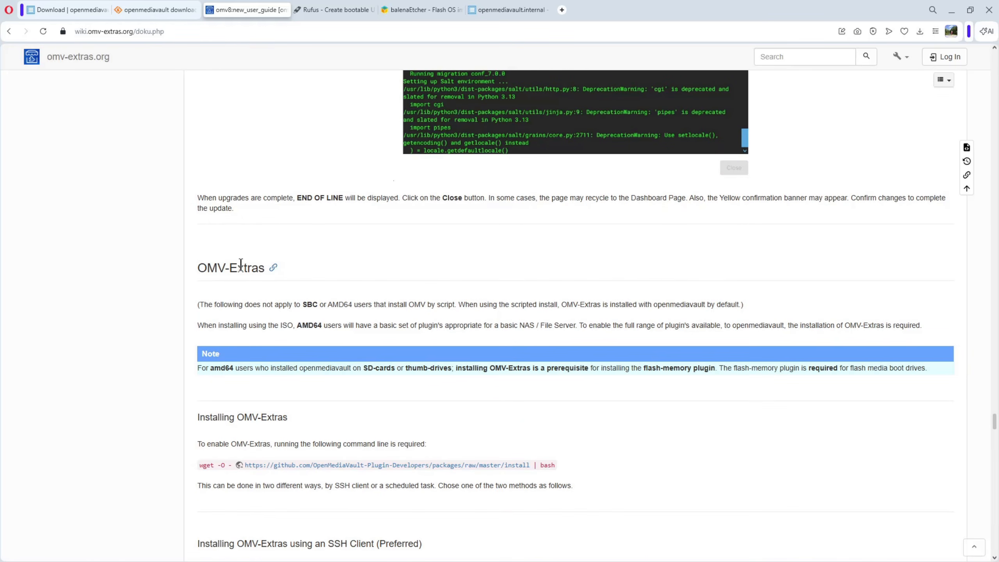
Examine the OMV-Extras section, comparing the SSH client and Scheduled Task installation methods, and return to its install command.
{"action": "scroll", "coordinate": [371, 263], "scroll_direction": "down", "scroll_amount": 5}
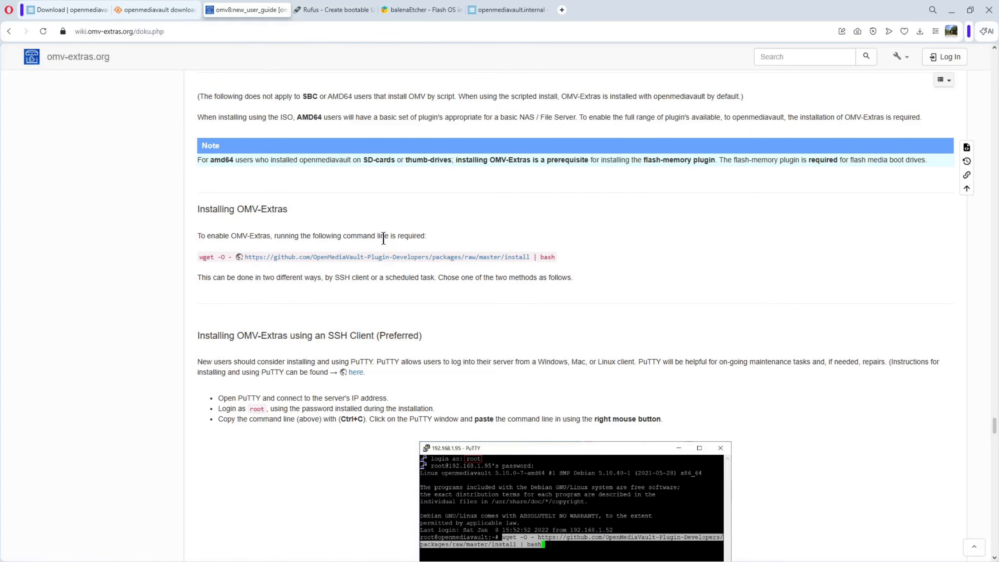
{"action": "scroll", "coordinate": [395, 360], "scroll_direction": "down", "scroll_amount": 3}
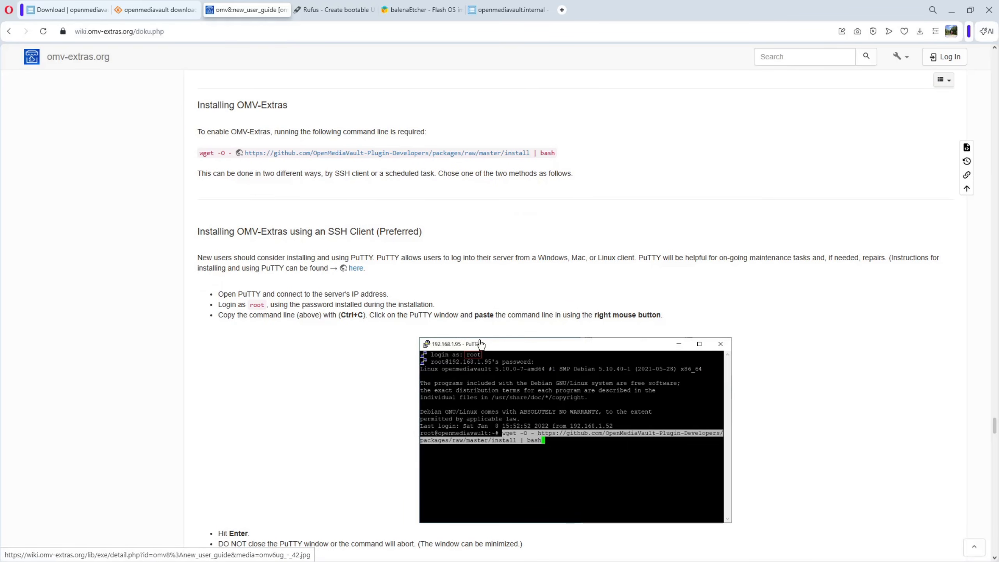
{"action": "scroll", "coordinate": [394, 349], "scroll_direction": "down", "scroll_amount": 12}
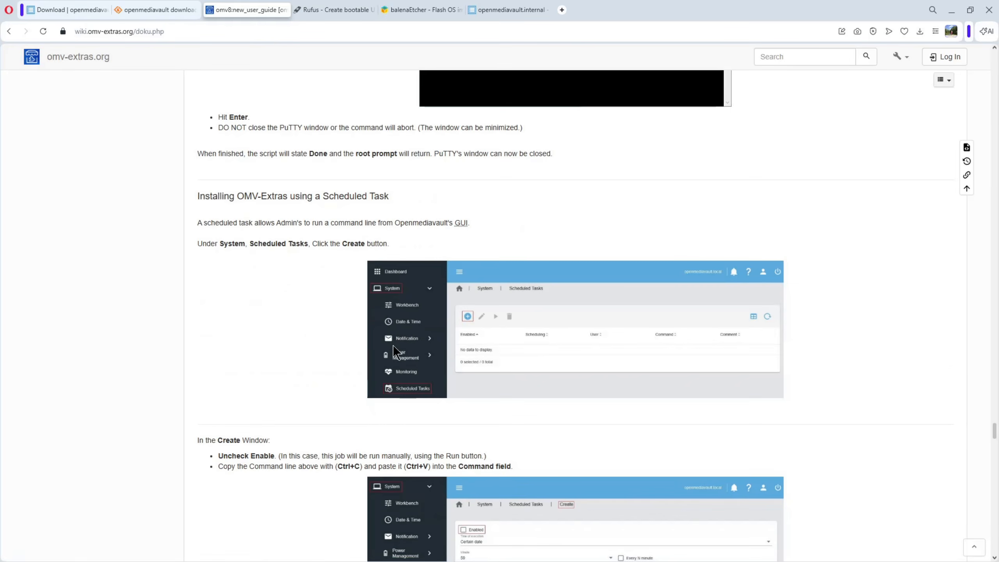
{"action": "scroll", "coordinate": [394, 349], "scroll_direction": "down", "scroll_amount": 5}
{"action": "scroll", "coordinate": [394, 349], "scroll_direction": "up", "scroll_amount": 9}
{"action": "scroll", "coordinate": [395, 349], "scroll_direction": "up", "scroll_amount": 6}
{"action": "scroll", "coordinate": [395, 349], "scroll_direction": "up", "scroll_amount": 4}
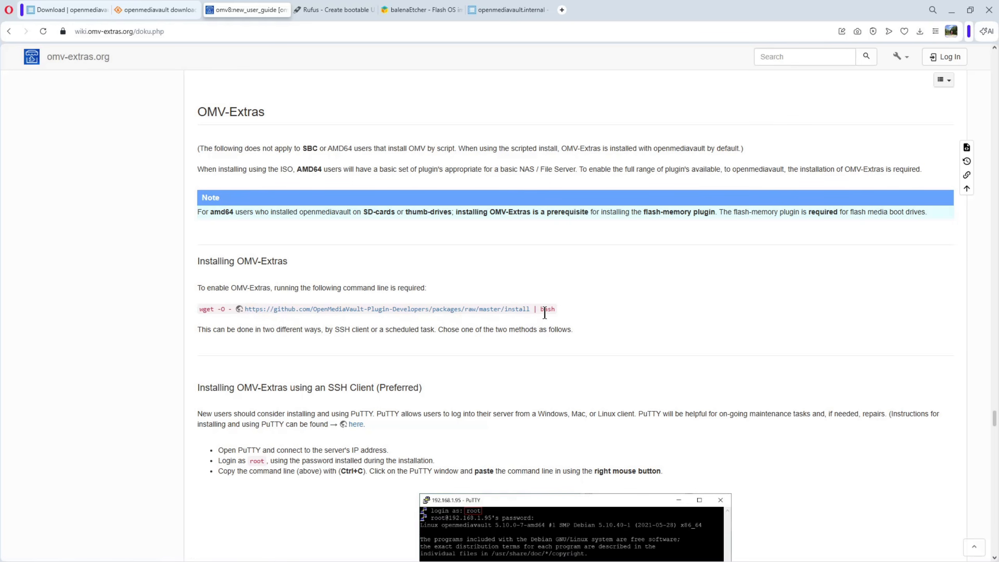
{"action": "left_click_drag", "start_coordinate": [998, 78], "coordinate": [578, 53]}
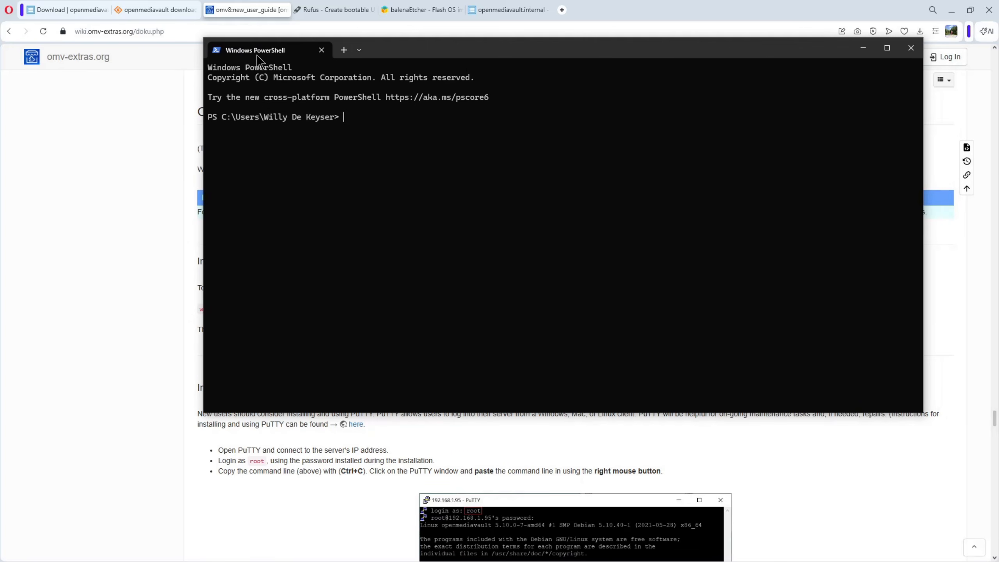
{"action": "type", "text": "ssh root@192.168.129.108"}
{"action": "key", "text": "Return"}
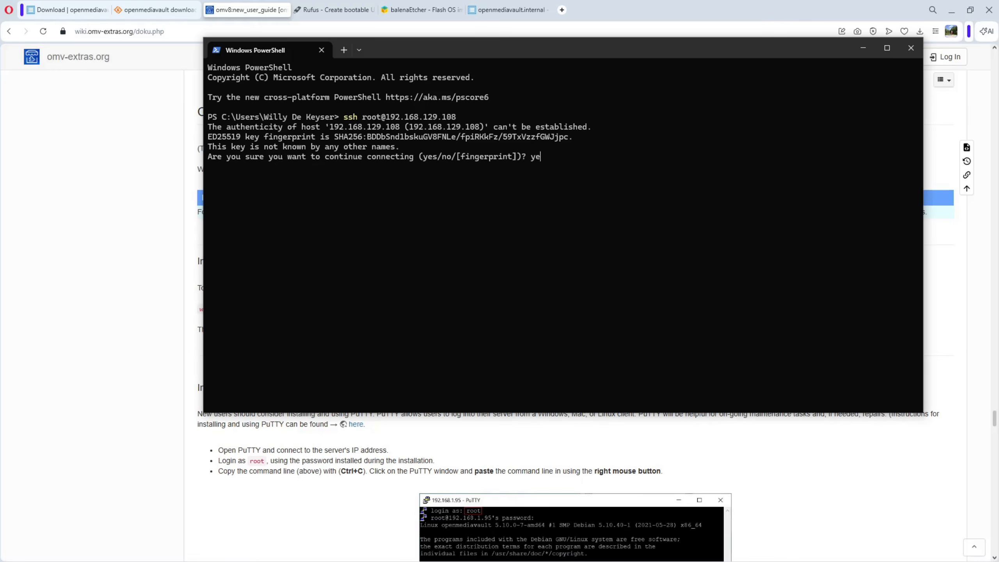
{"action": "key", "text": "Return"}
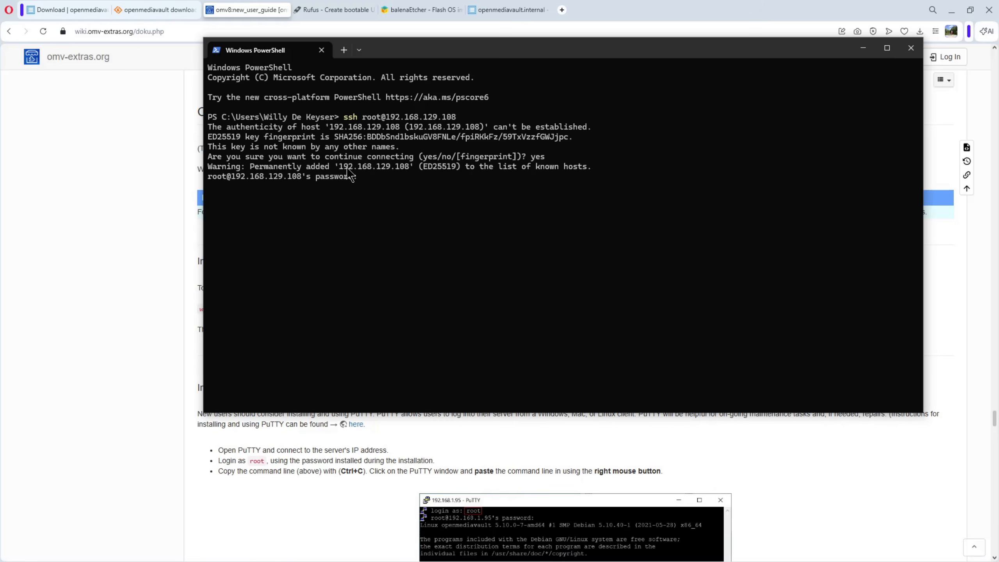
{"action": "key", "text": "Return"}
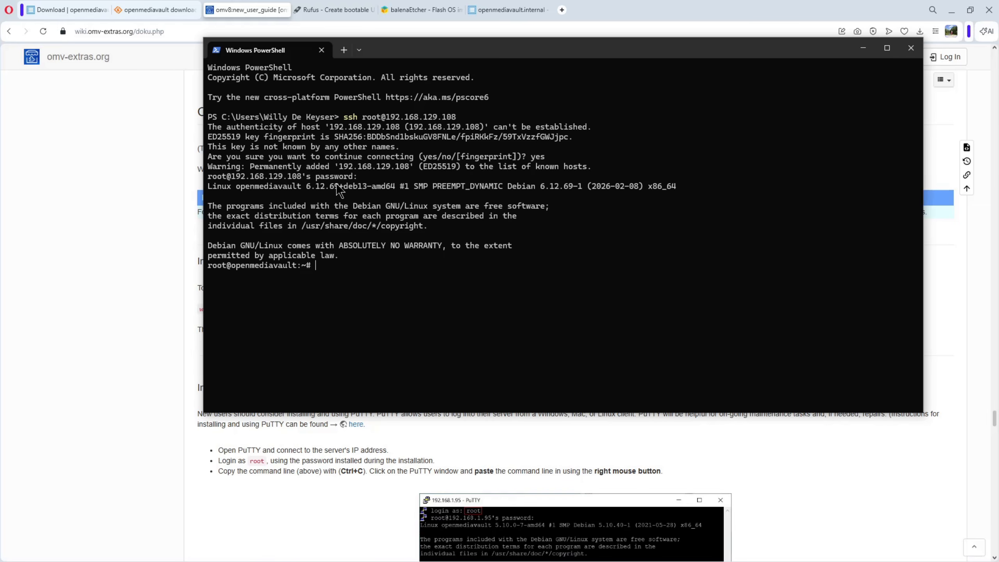
Copy the guide's wget OMV-Extras install command piped to bash and run it in the server's SSH session.
{"action": "left_click_drag", "start_coordinate": [448, 57], "coordinate": [998, 75]}
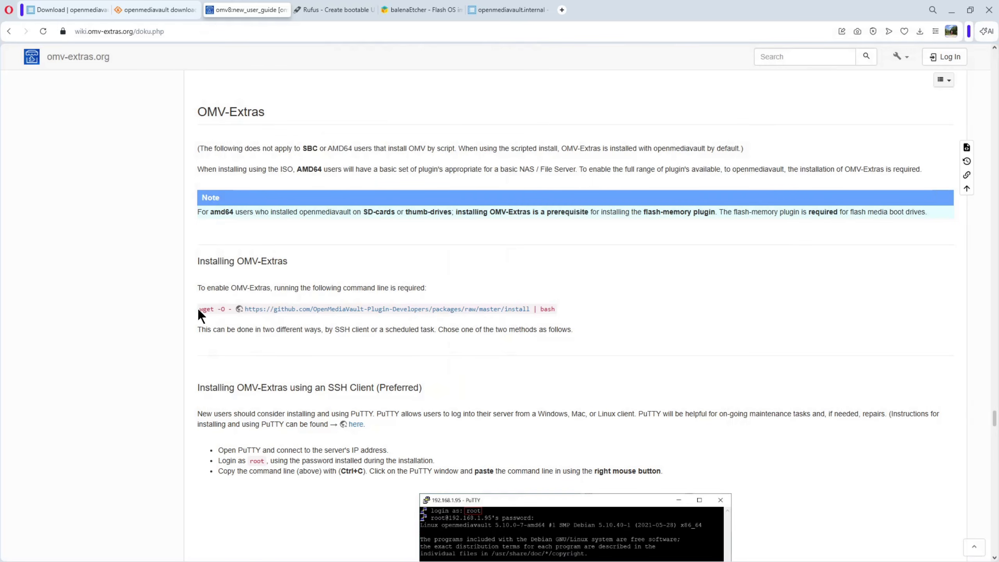
{"action": "left_click_drag", "start_coordinate": [198, 309], "coordinate": [571, 314]}
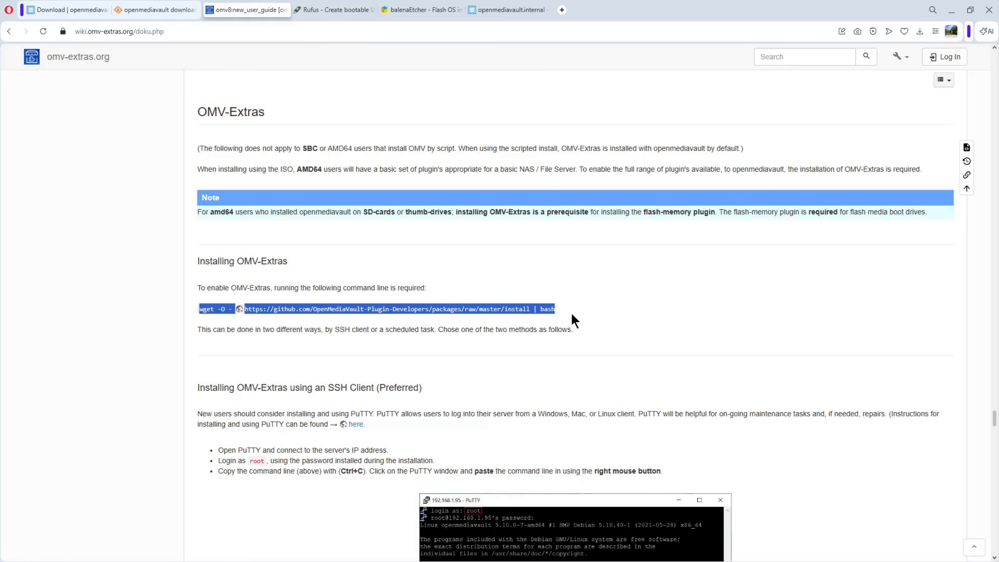
{"action": "key", "text": "ctrl+c"}
{"action": "left_click_drag", "start_coordinate": [998, 102], "coordinate": [636, 41]}
{"action": "right_click", "coordinate": [391, 284]}
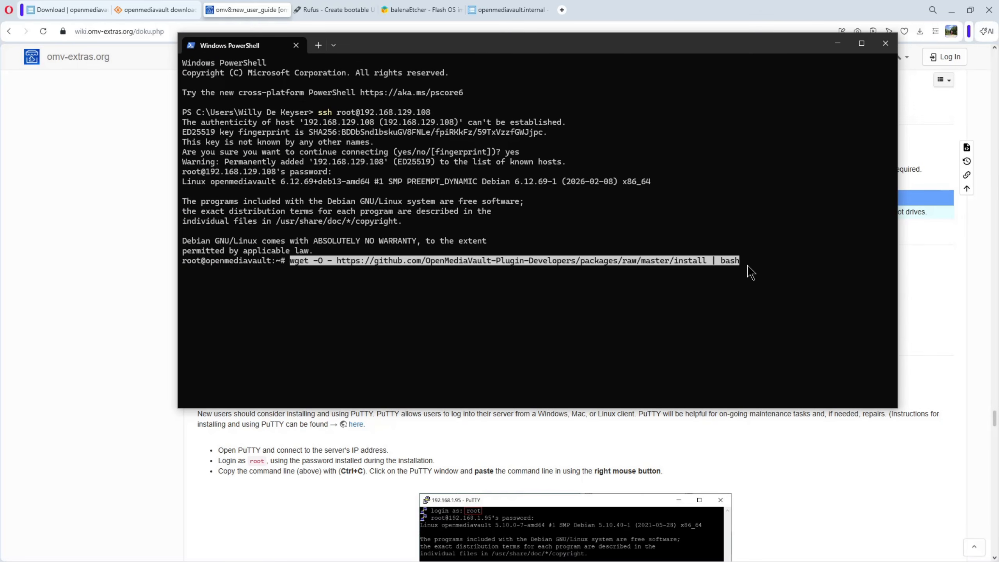
{"action": "key", "text": "Return"}
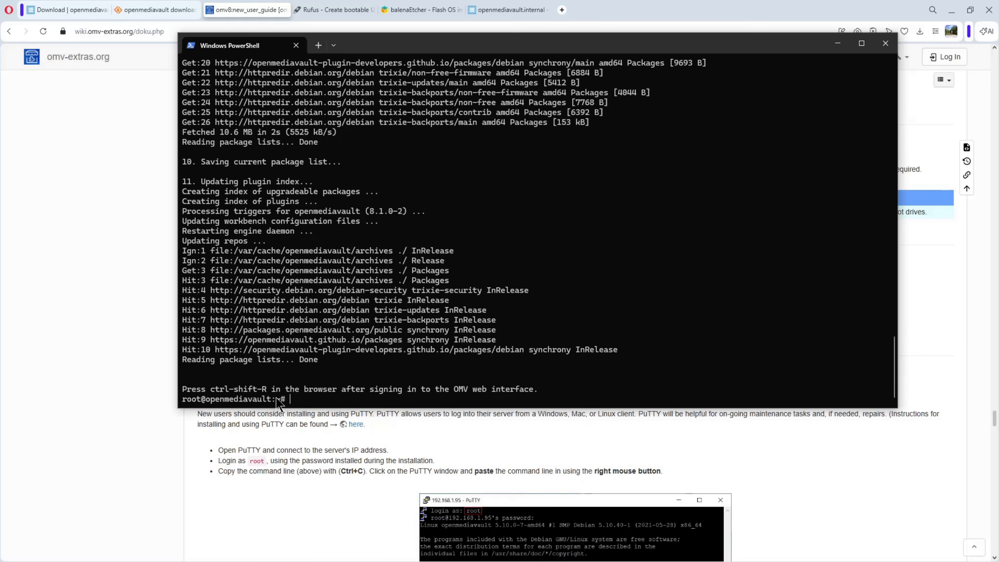
Minimize the terminal, switch to the openmediavault web interface and reload the page.
{"action": "left_click", "coordinate": [839, 44]}
{"action": "left_click", "coordinate": [506, 10]}
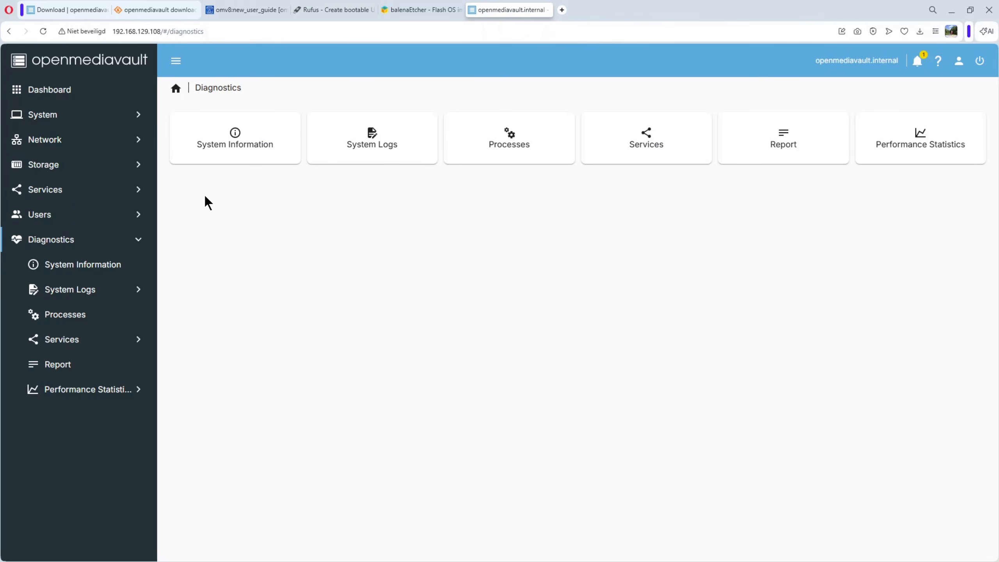
{"action": "left_click", "coordinate": [39, 30]}
Open the Updates page from the updates notification, install all package upgrades with confirmation, and close the upgrade log once finished.
{"action": "left_click", "coordinate": [915, 62]}
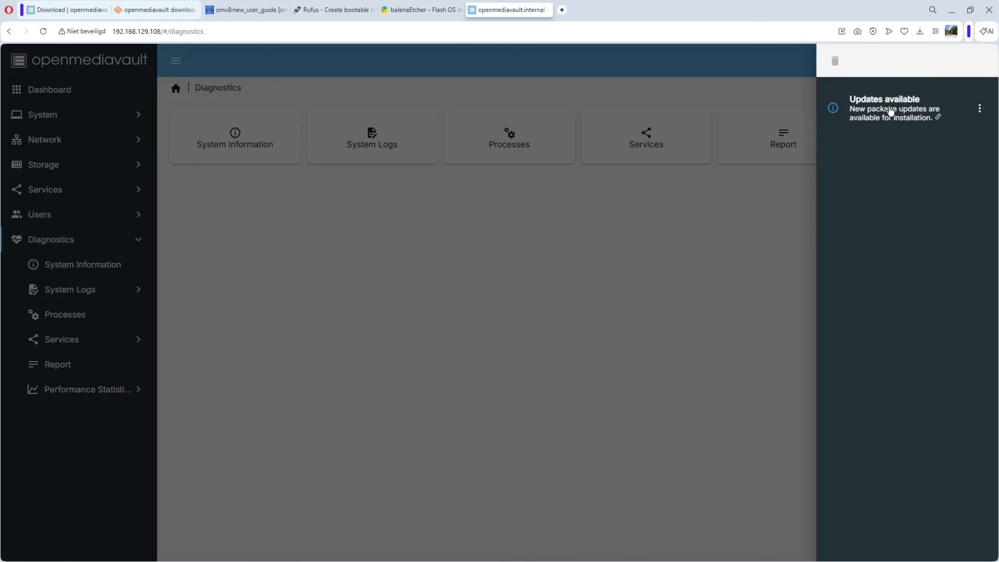
{"action": "left_click", "coordinate": [898, 117]}
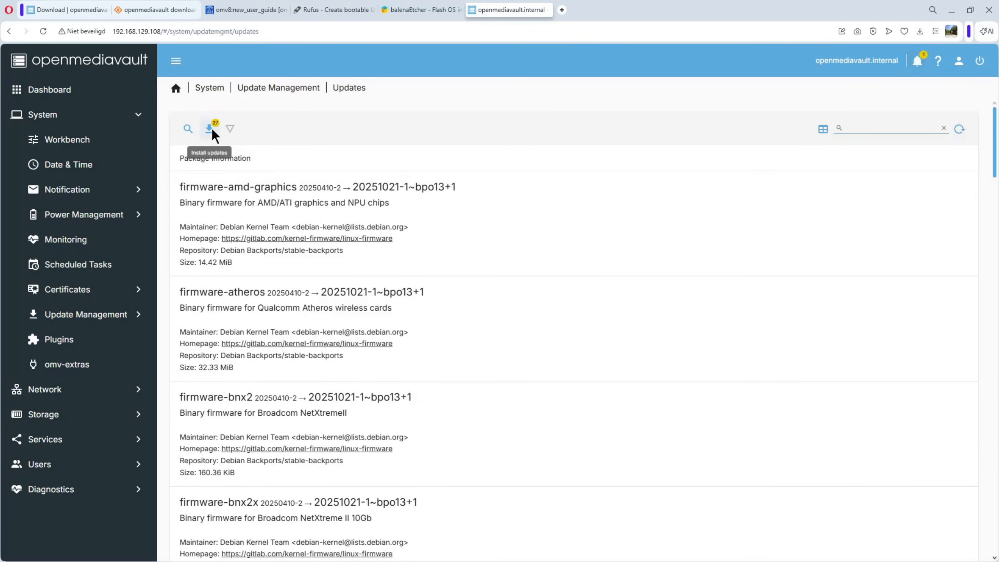
{"action": "left_click", "coordinate": [211, 130]}
{"action": "left_click", "coordinate": [407, 329]}
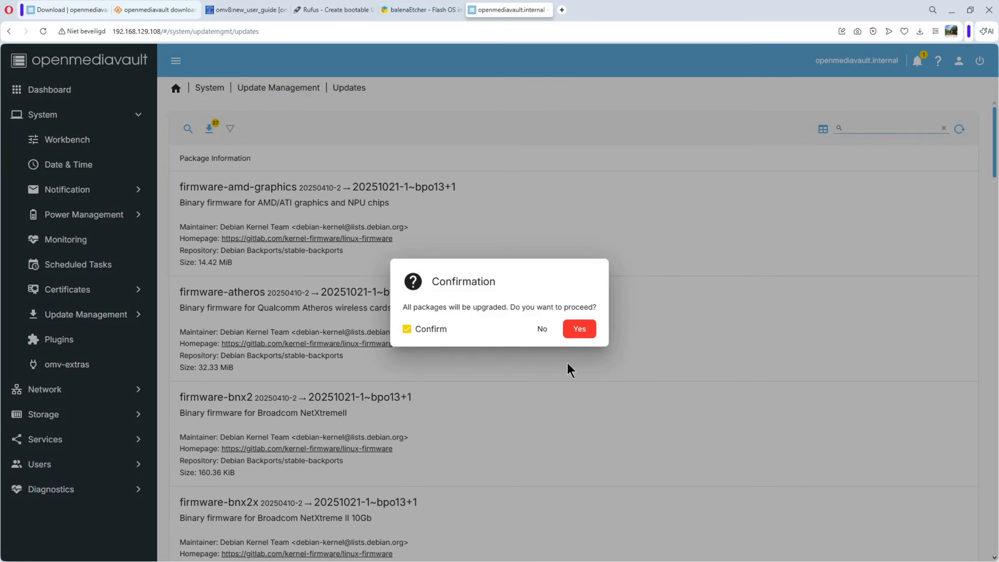
{"action": "left_click", "coordinate": [589, 333]}
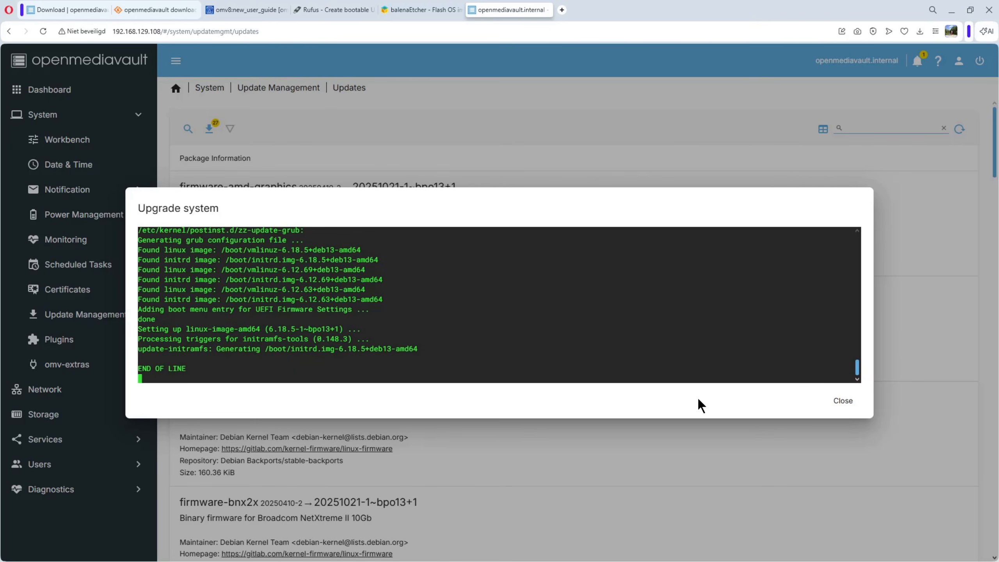
{"action": "left_click", "coordinate": [842, 401]}
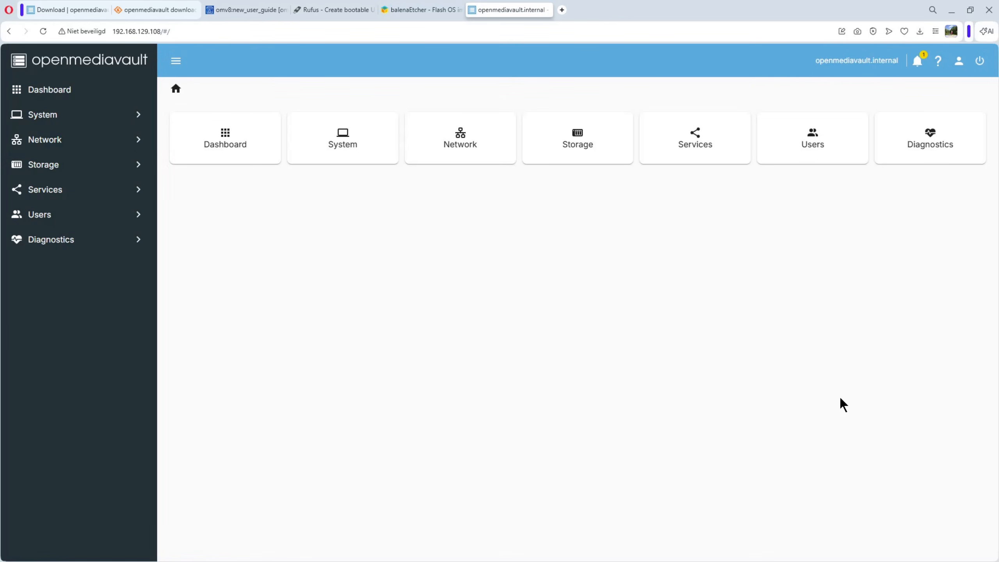
Check the restart-required notification, close it, and reboot the system with confirmation.
{"action": "left_click", "coordinate": [918, 60]}
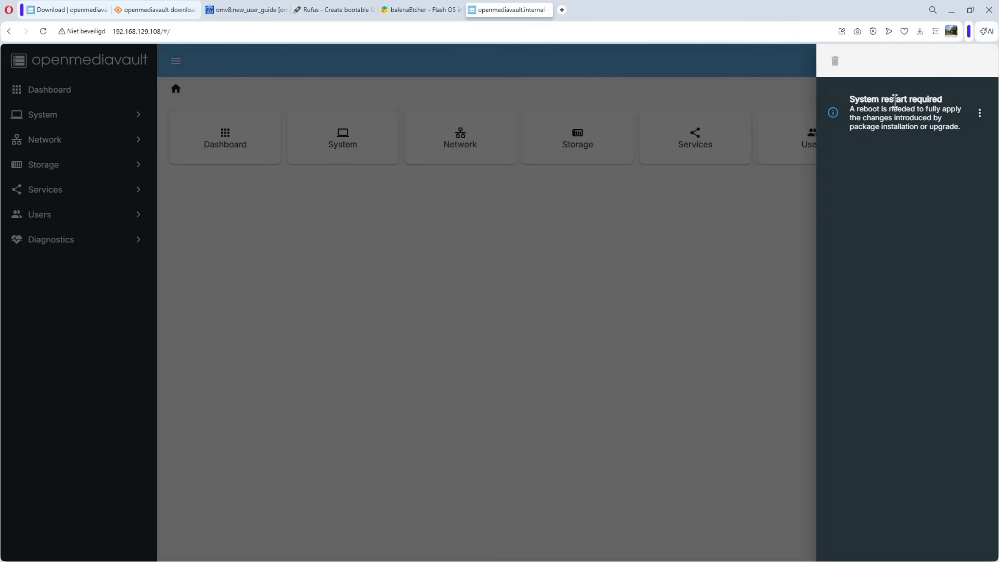
{"action": "left_click", "coordinate": [779, 67]}
{"action": "left_click", "coordinate": [980, 63]}
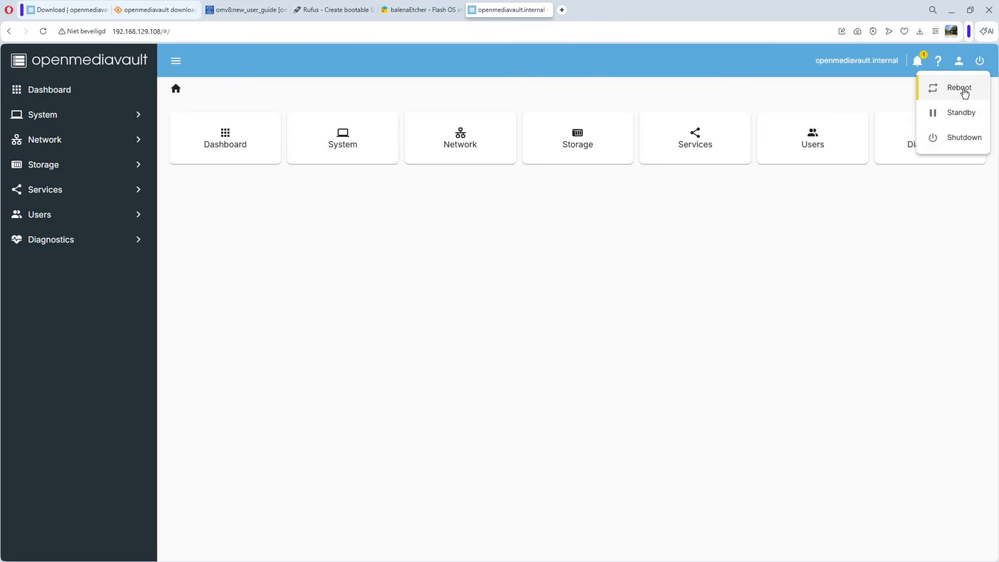
{"action": "left_click", "coordinate": [959, 88]}
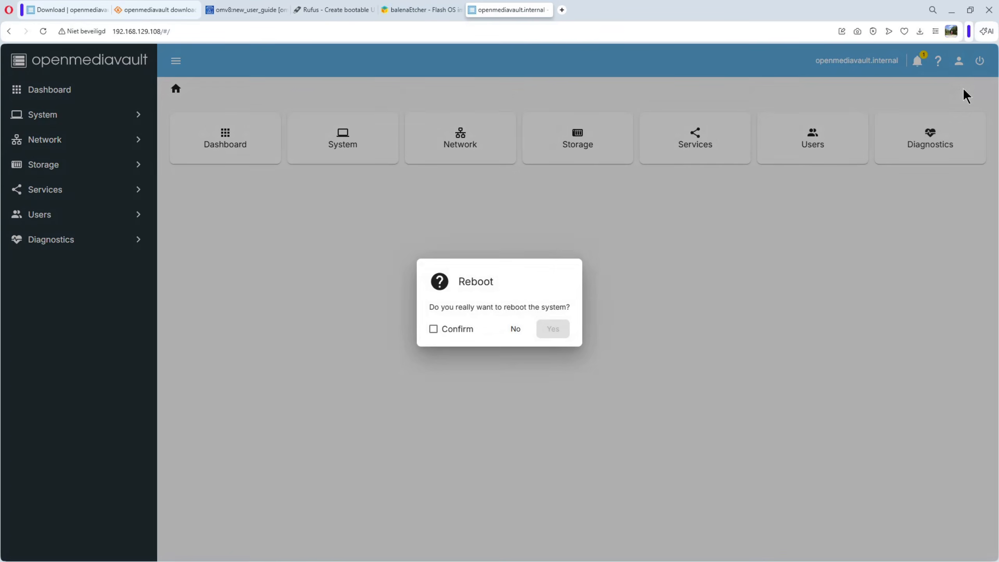
{"action": "left_click", "coordinate": [447, 330]}
{"action": "left_click", "coordinate": [549, 330]}
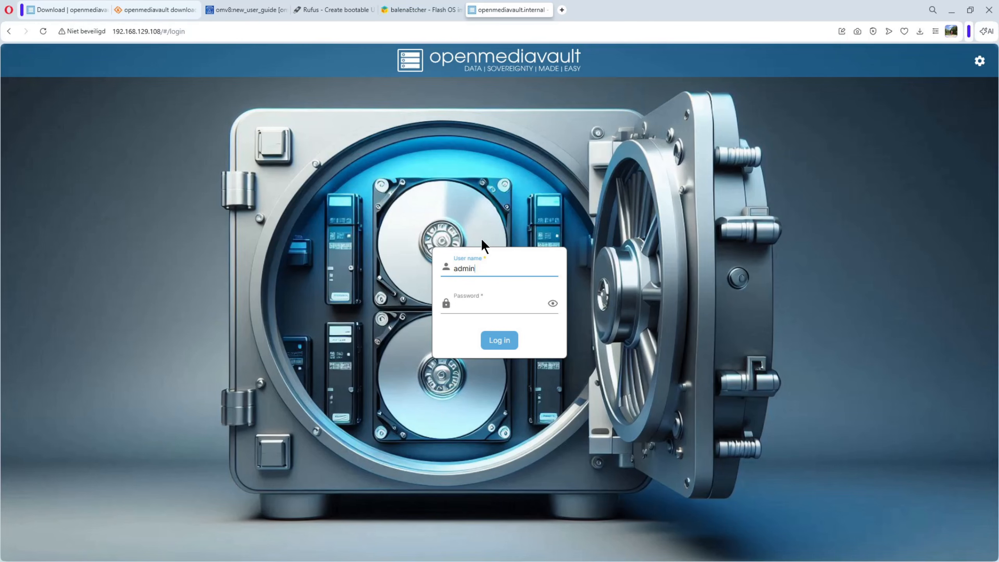
Log in as admin with the account password and open the omv-extras page under System.
{"action": "left_click", "coordinate": [490, 308]}
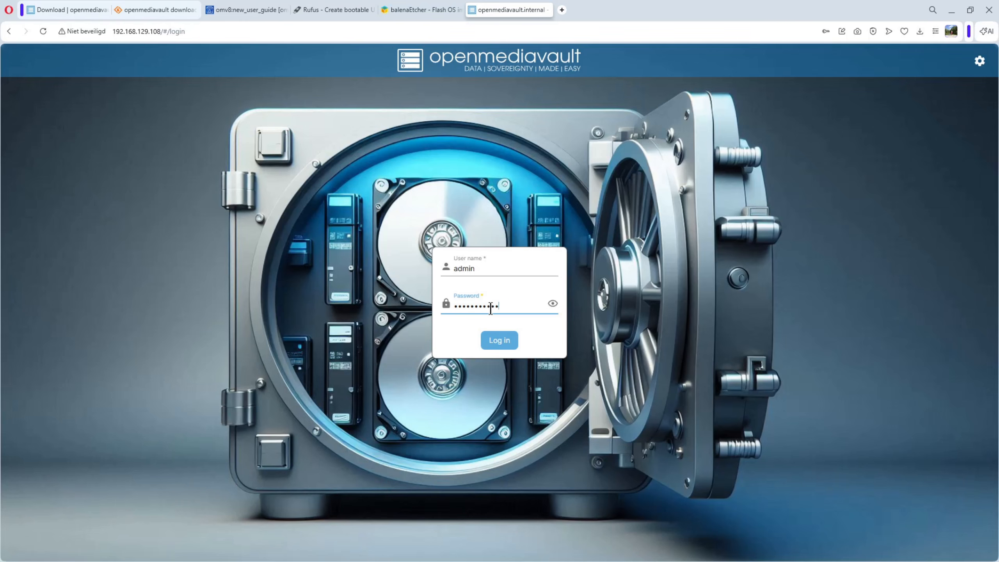
{"action": "left_click", "coordinate": [507, 341]}
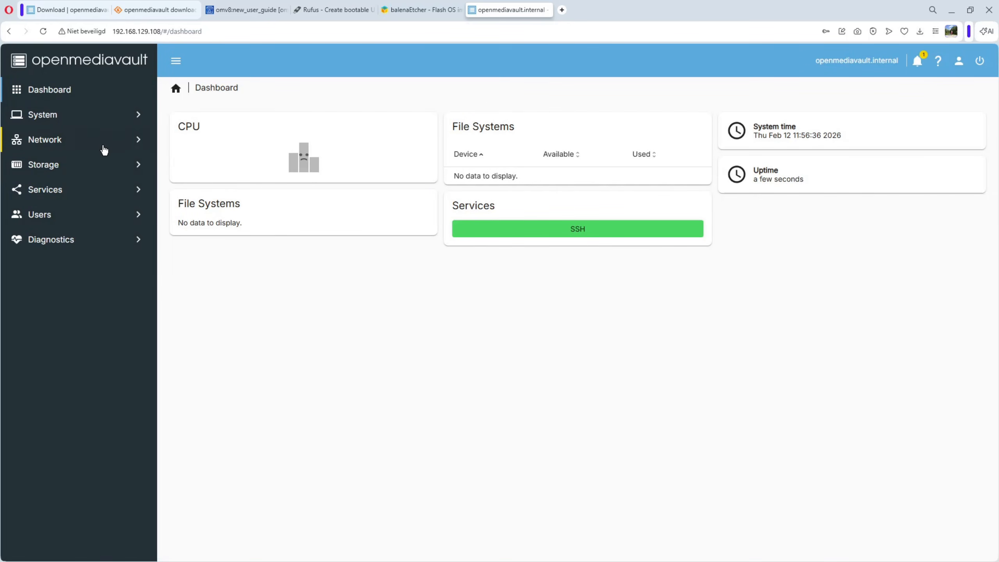
{"action": "left_click", "coordinate": [43, 117]}
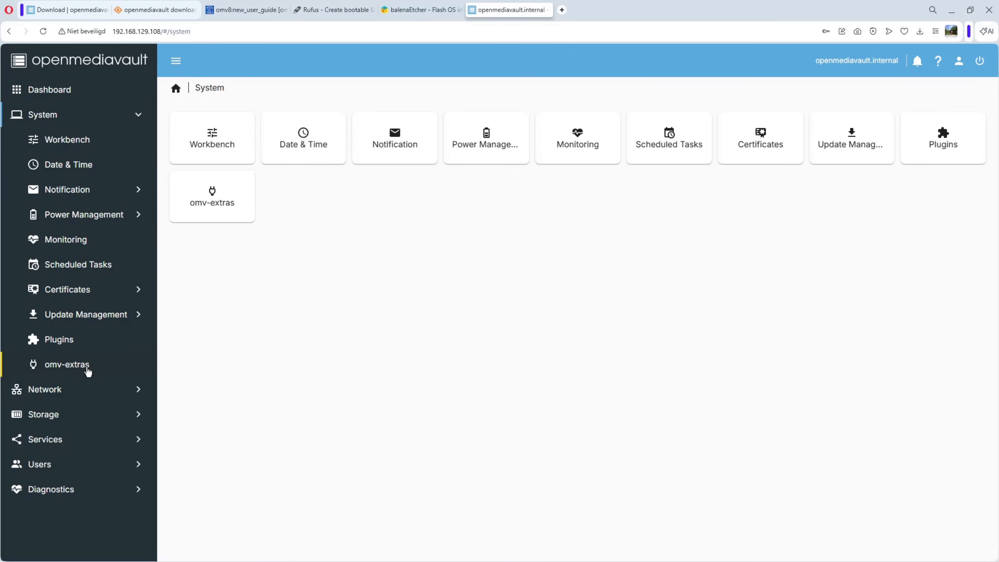
{"action": "left_click", "coordinate": [67, 369]}
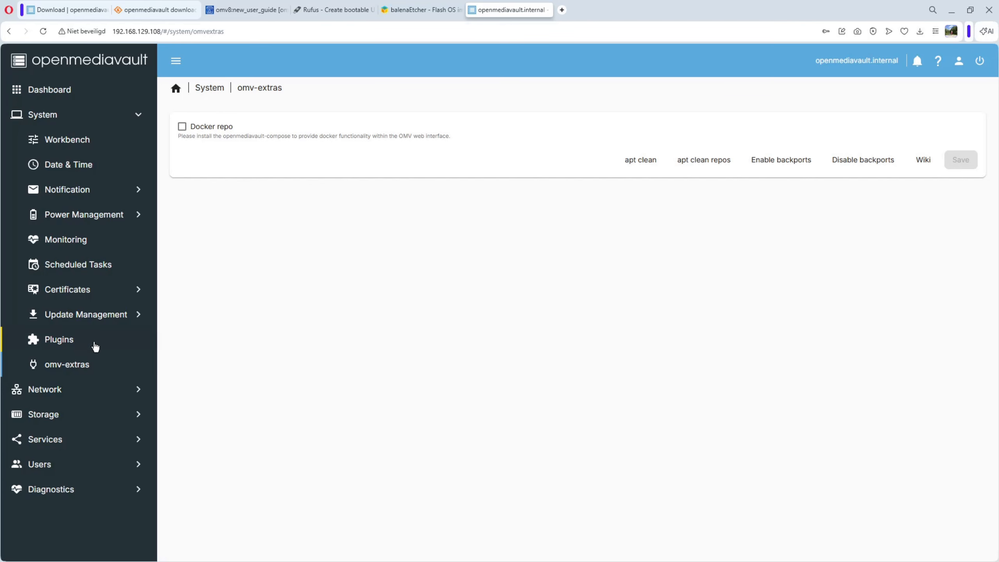
Open the Plugins page and browse the available plugin packages, selecting the openmediavault-backup entry.
{"action": "left_click", "coordinate": [58, 341]}
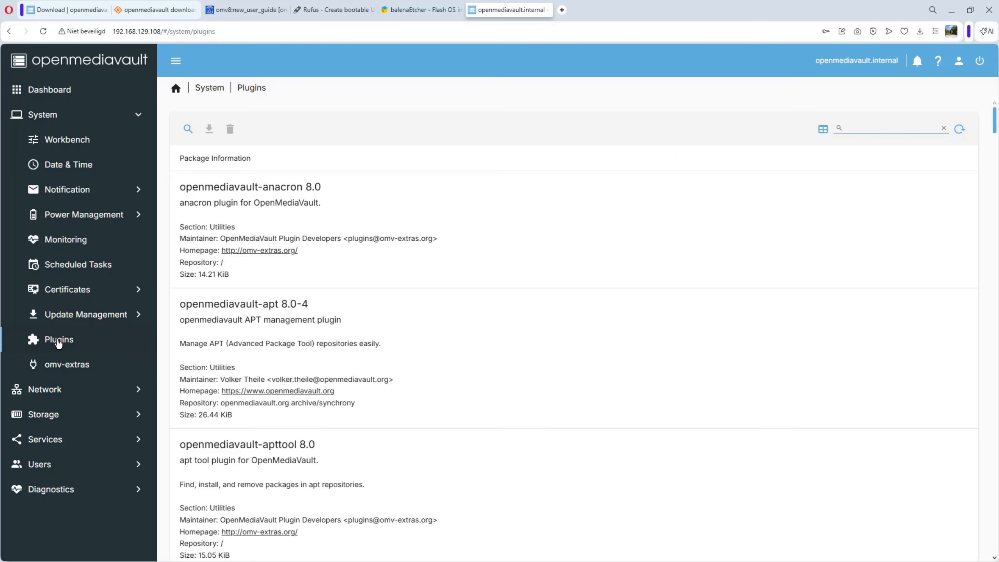
{"action": "left_click", "coordinate": [407, 202]}
{"action": "scroll", "coordinate": [419, 196], "scroll_direction": "down", "scroll_amount": 8}
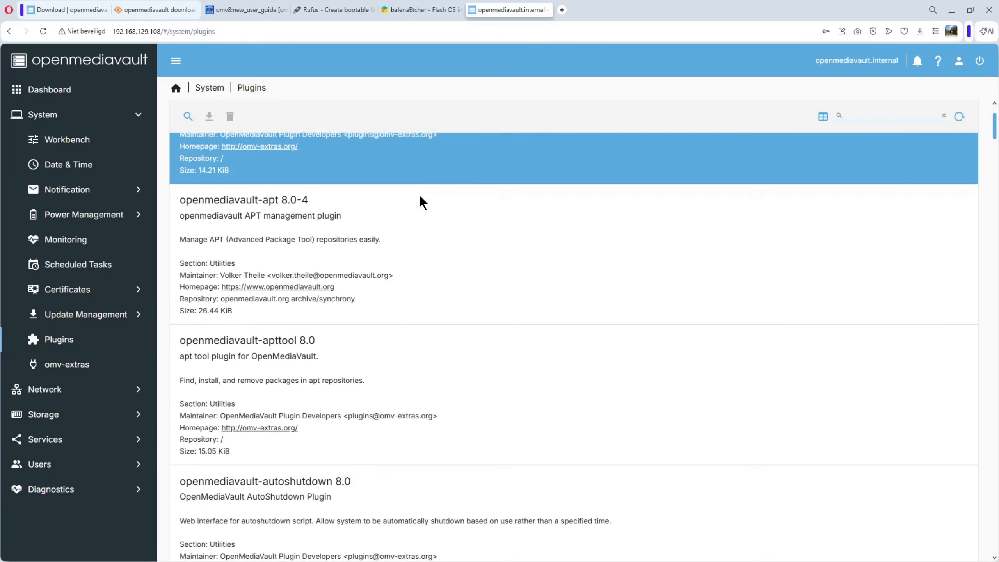
{"action": "scroll", "coordinate": [419, 196], "scroll_direction": "down", "scroll_amount": 3}
{"action": "left_click", "coordinate": [420, 196]}
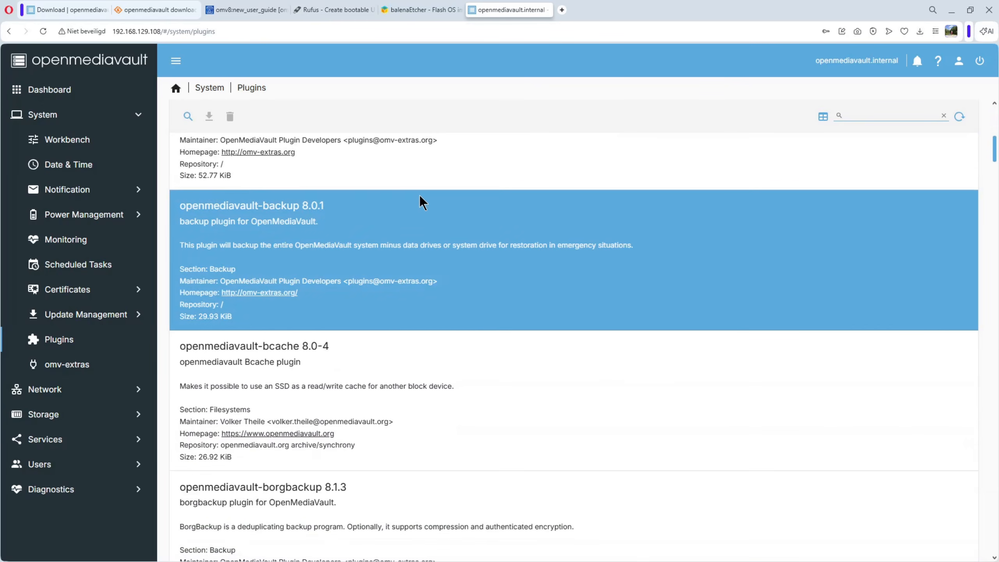